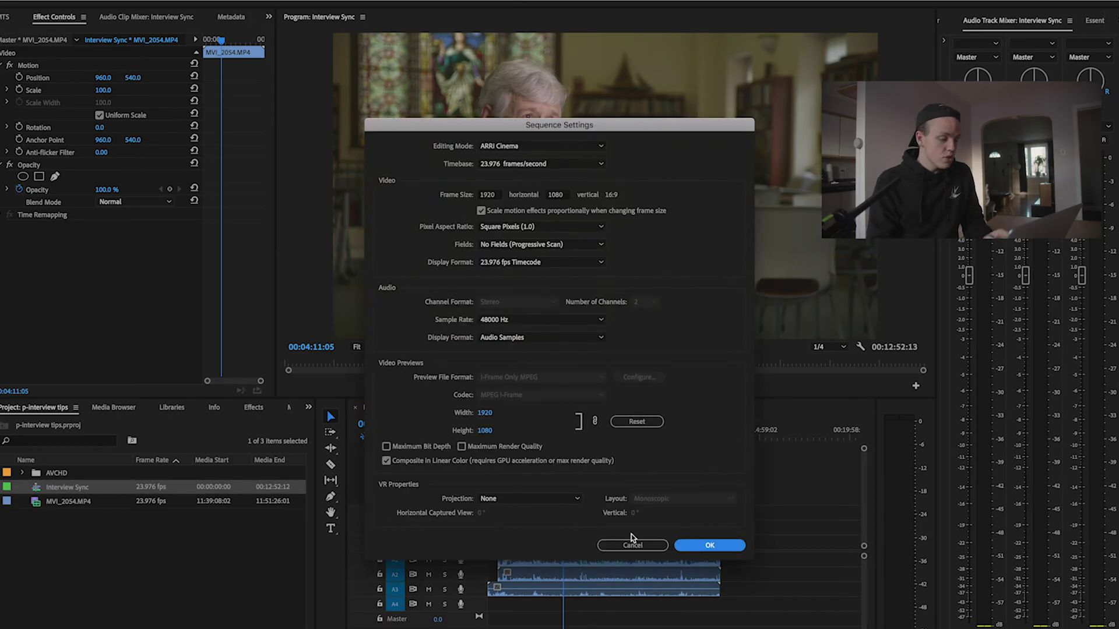
Step: Close the Interview Sync sequence settings unchanged after confirming 1920×1080 at 23.976 fps
left_click(632, 540)
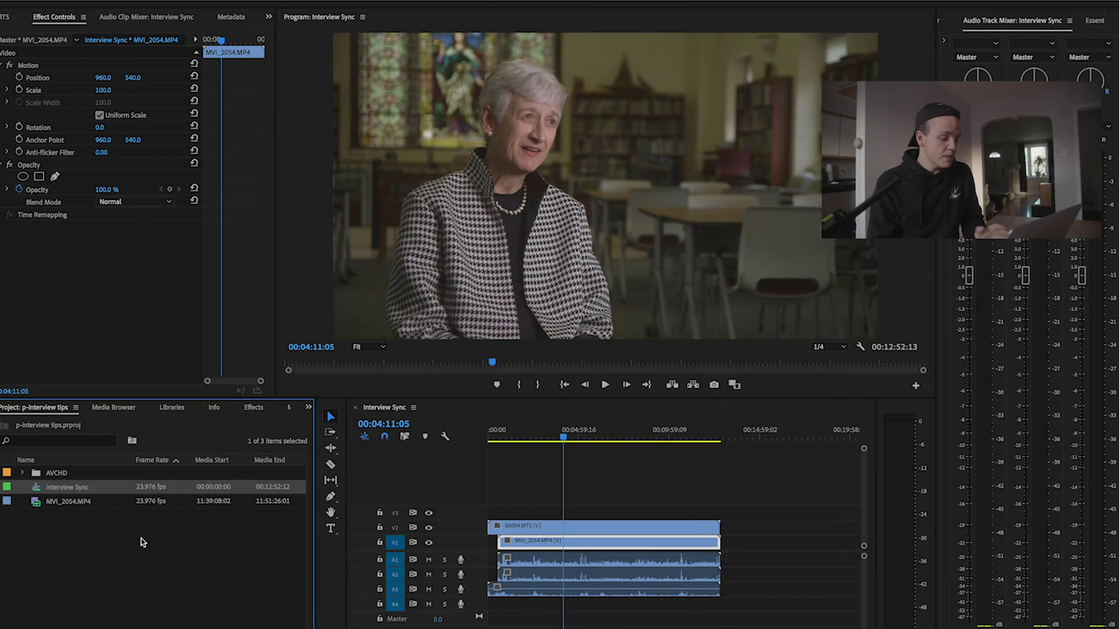
Step: Duplicate the Interview Sync sequence and rename the copy Interview Selects
right_click(67, 489)
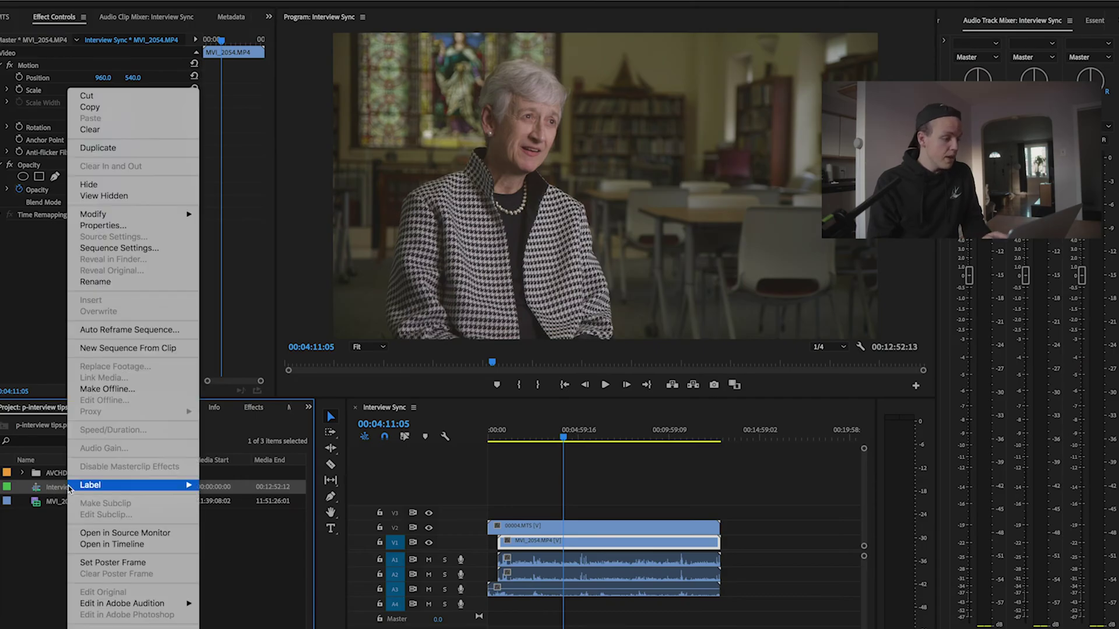
left_click(98, 148)
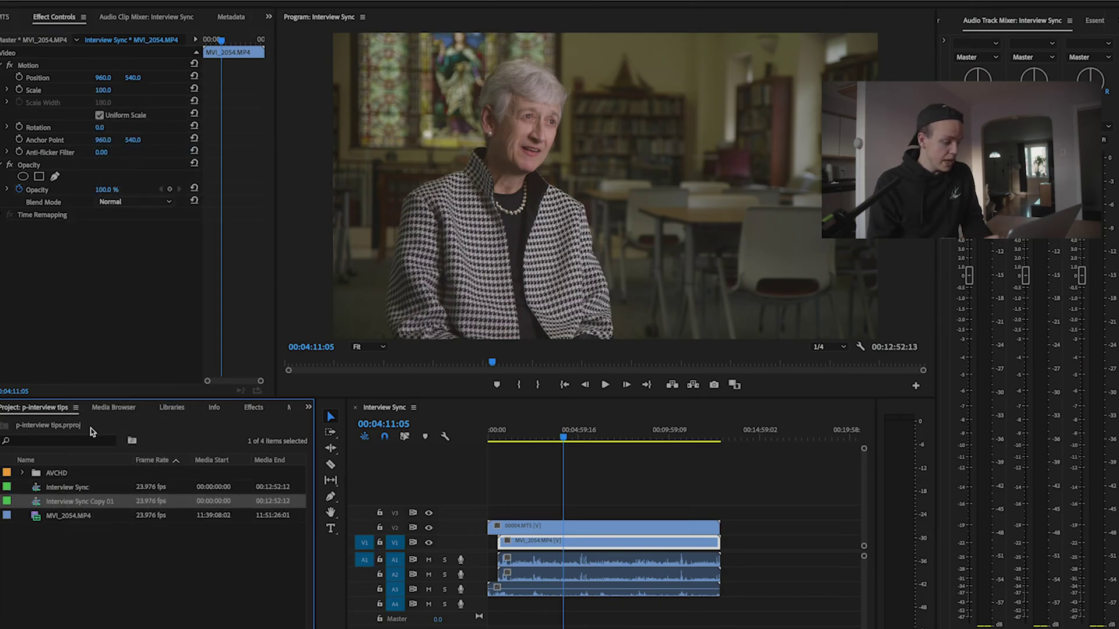
left_click(67, 501)
type("Intervie")
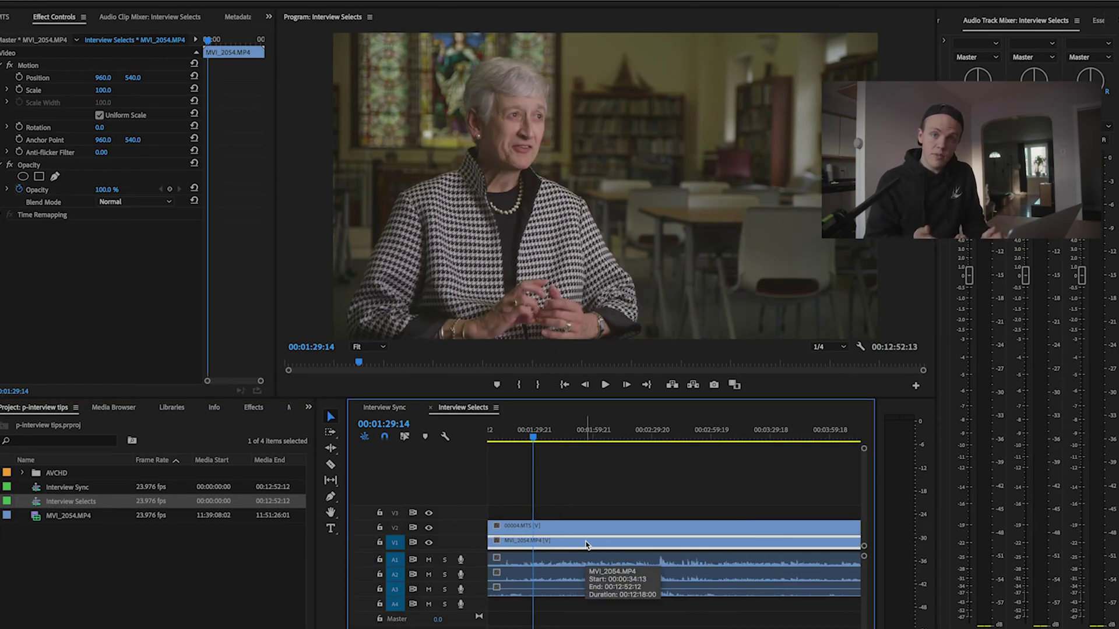
Step: Razor all tracks around a good answer and label those pieces Mango orange
key("=")
key("c")
left_click(527, 571, "shift")
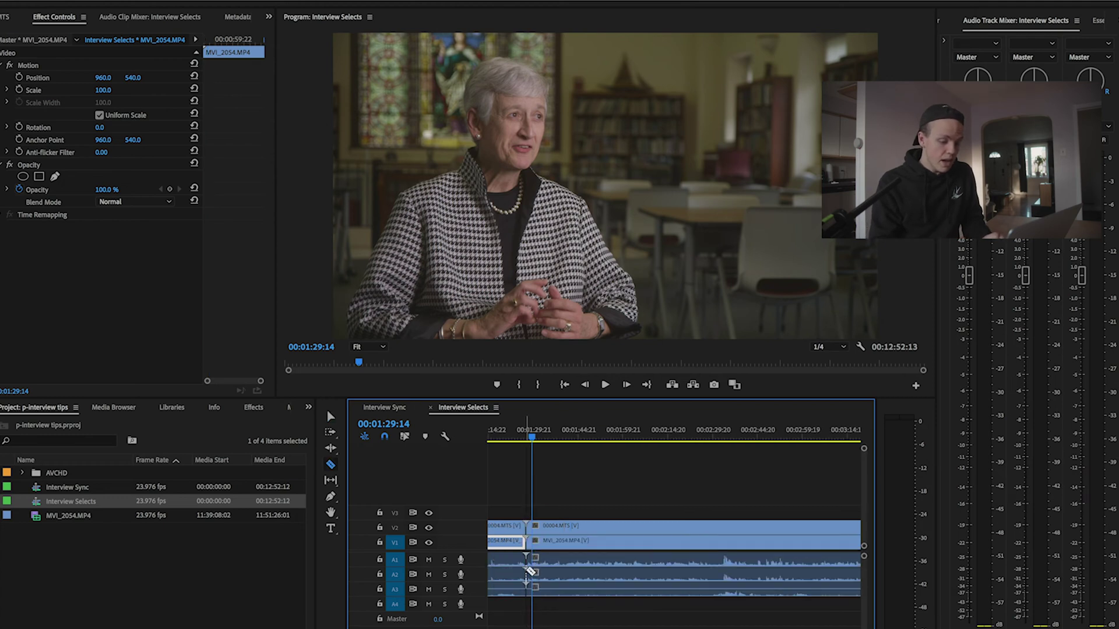
left_click(562, 568, "shift")
key("v")
left_click_drag(561, 505, 548, 580)
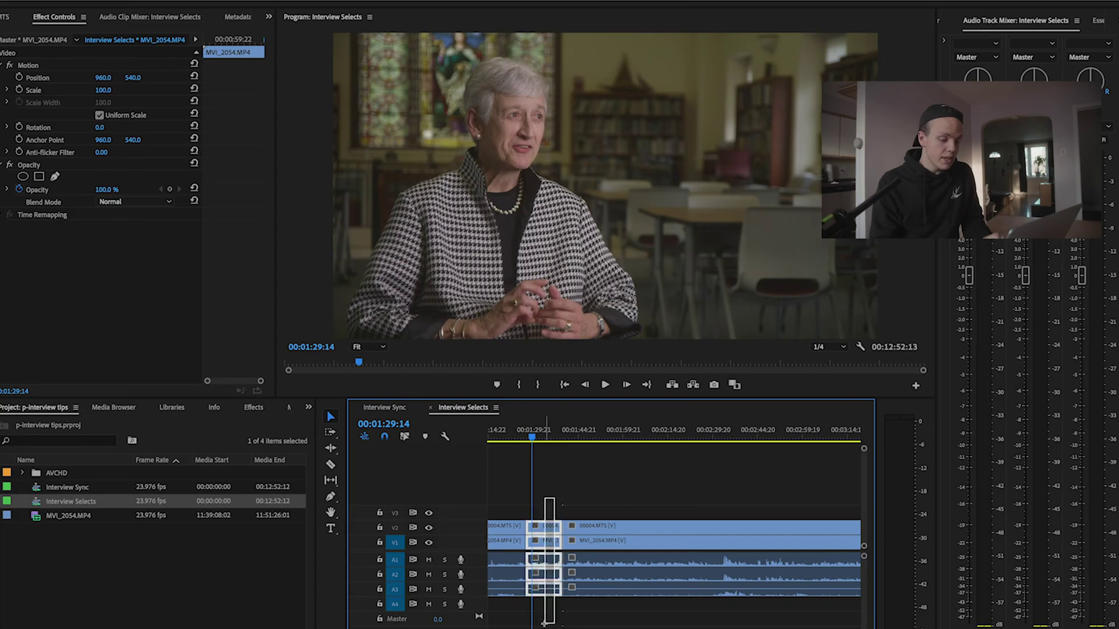
right_click(548, 579)
mouse_move(618, 440)
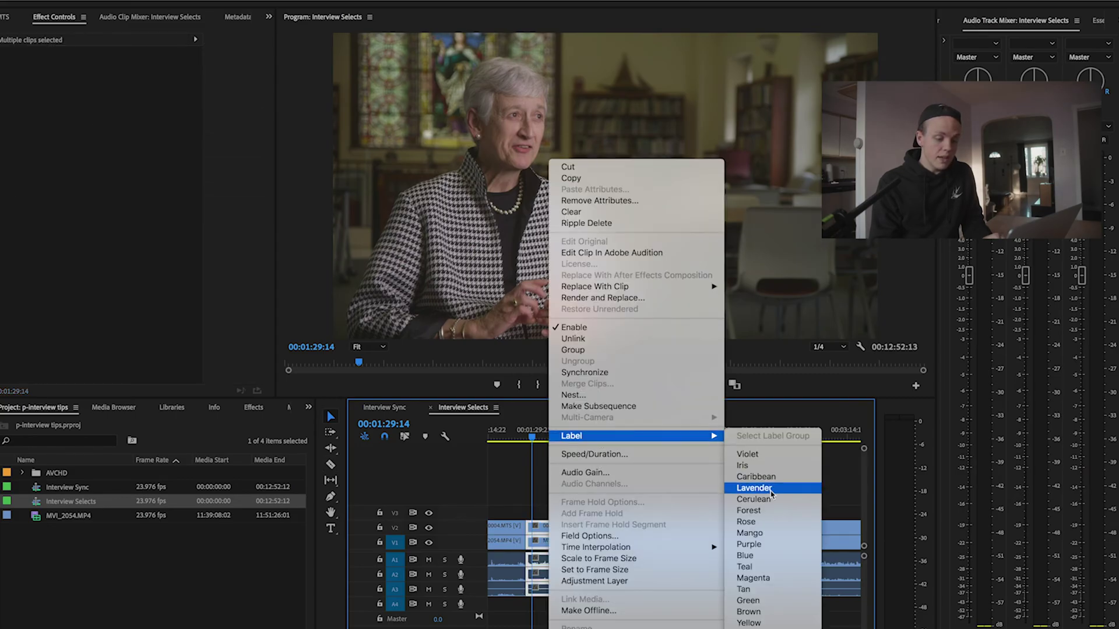
left_click(761, 531)
Step: Move the playhead to 00:02:46:17 and select the MVI_2054 clip there
key("minus")
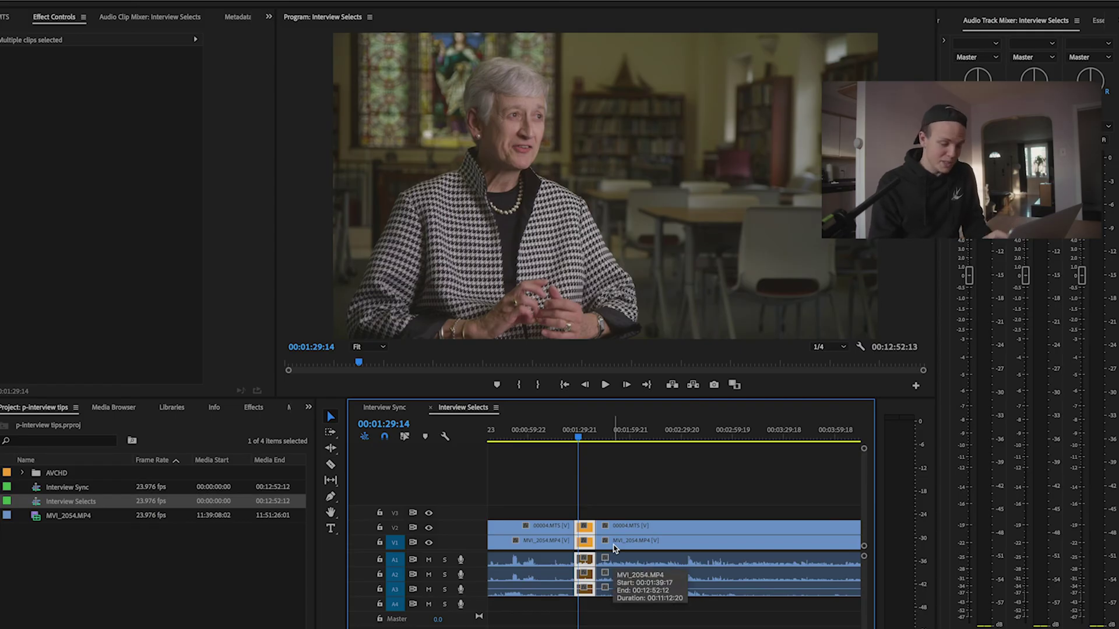
left_click(702, 437)
key("equal")
left_click(708, 437)
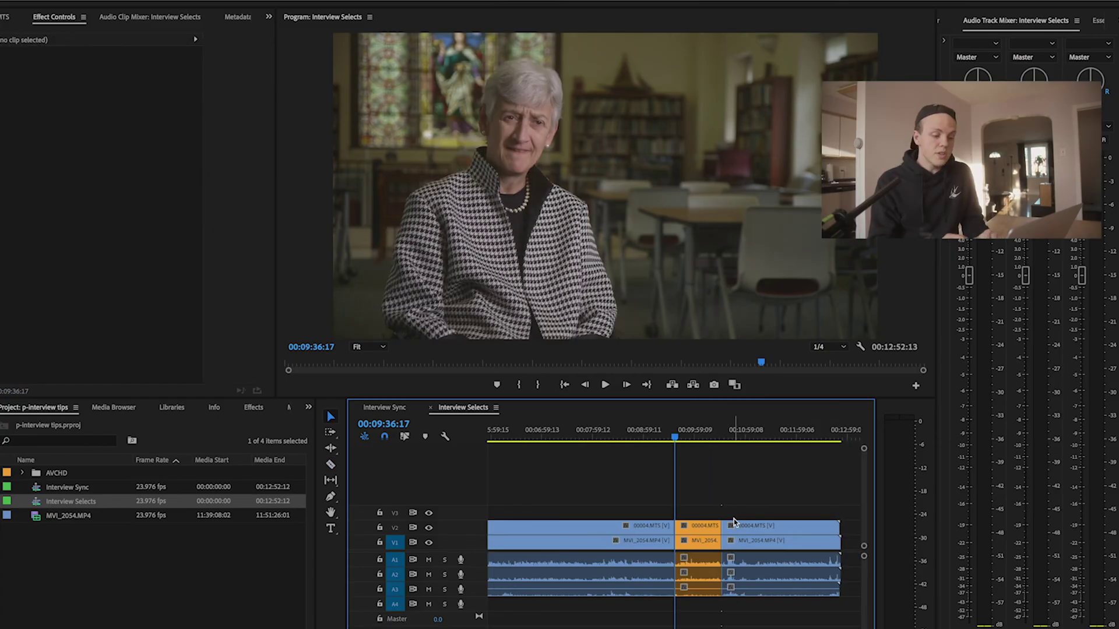
key("minus")
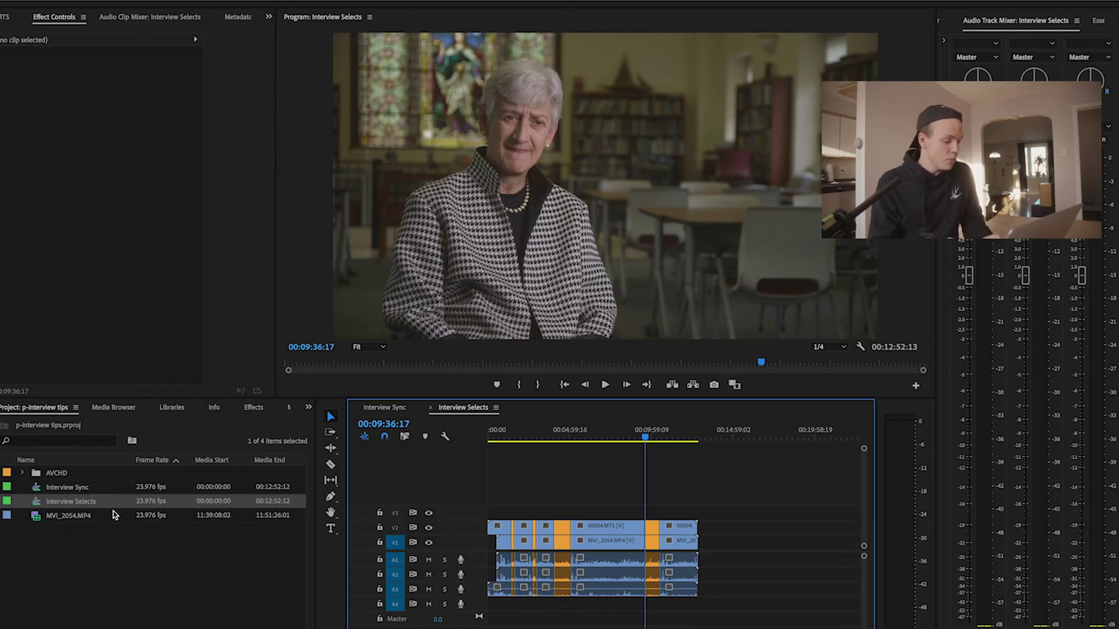
Step: Duplicate Interview Selects and name the copy Interview Cut 01
right_click(76, 504)
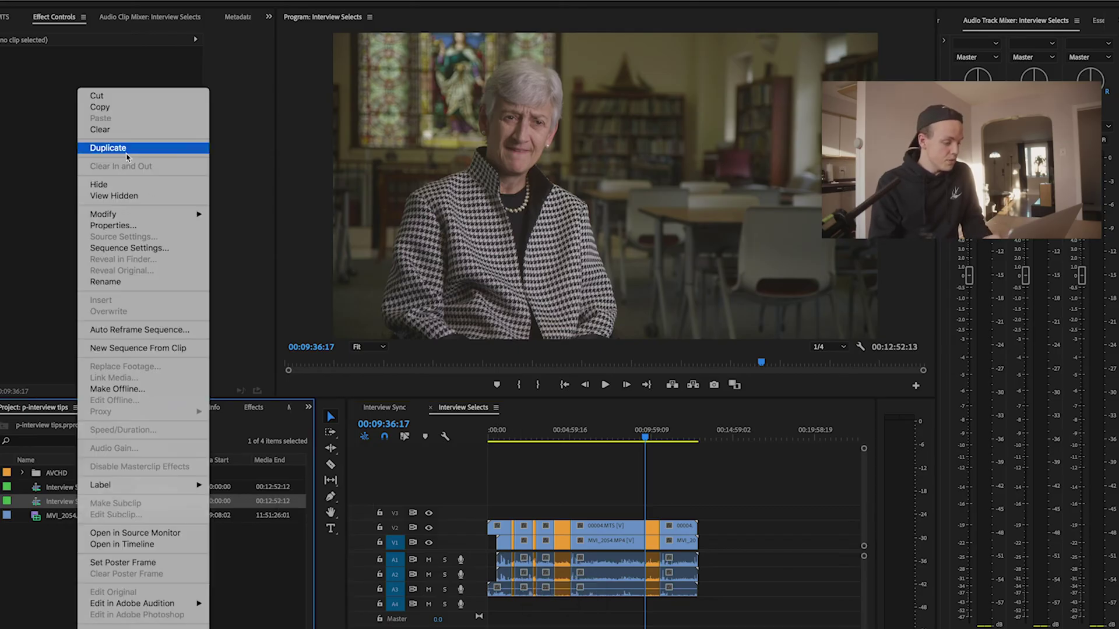
left_click(126, 150)
left_click(71, 503)
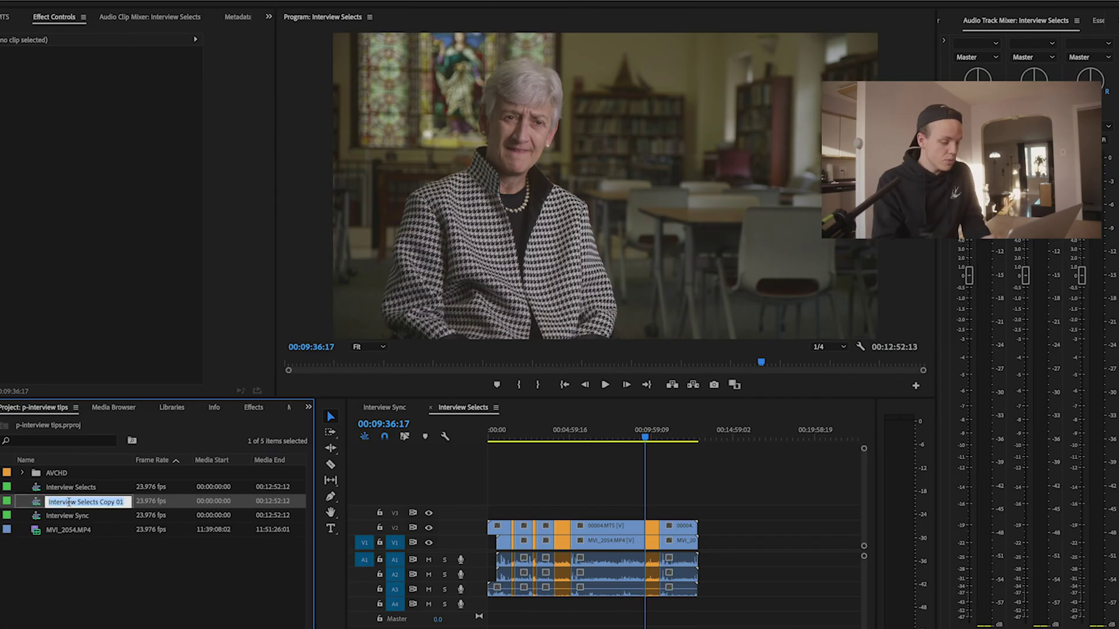
type("Interview")
type("Cut 01")
key("Return")
Step: Select the orange label group and paste copies after the sequence end
left_click(651, 531)
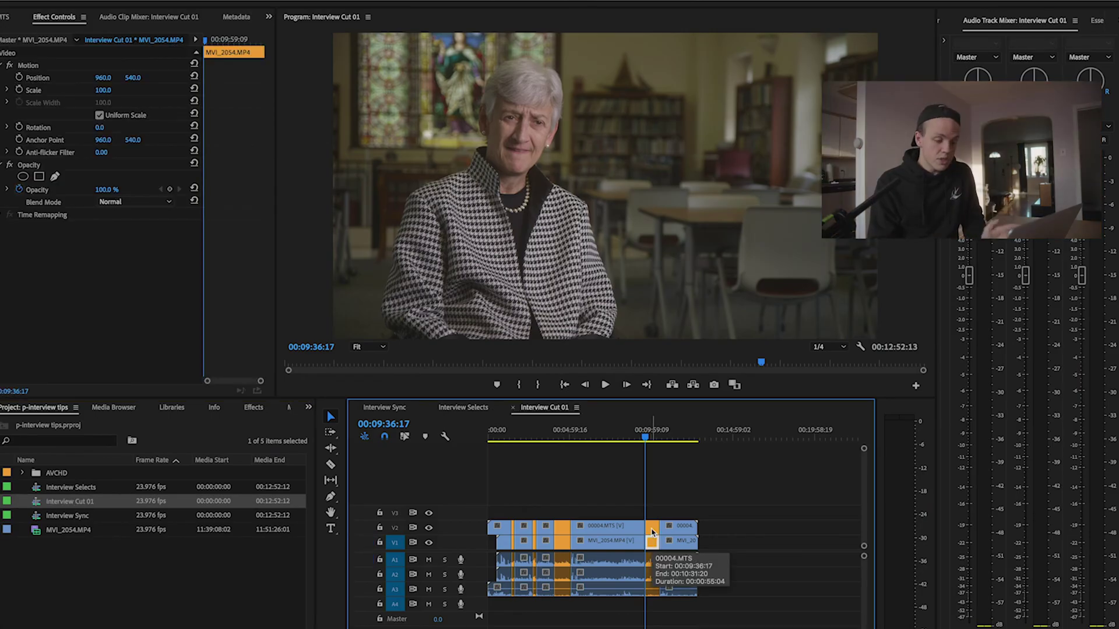
right_click(652, 532)
mouse_move(702, 459)
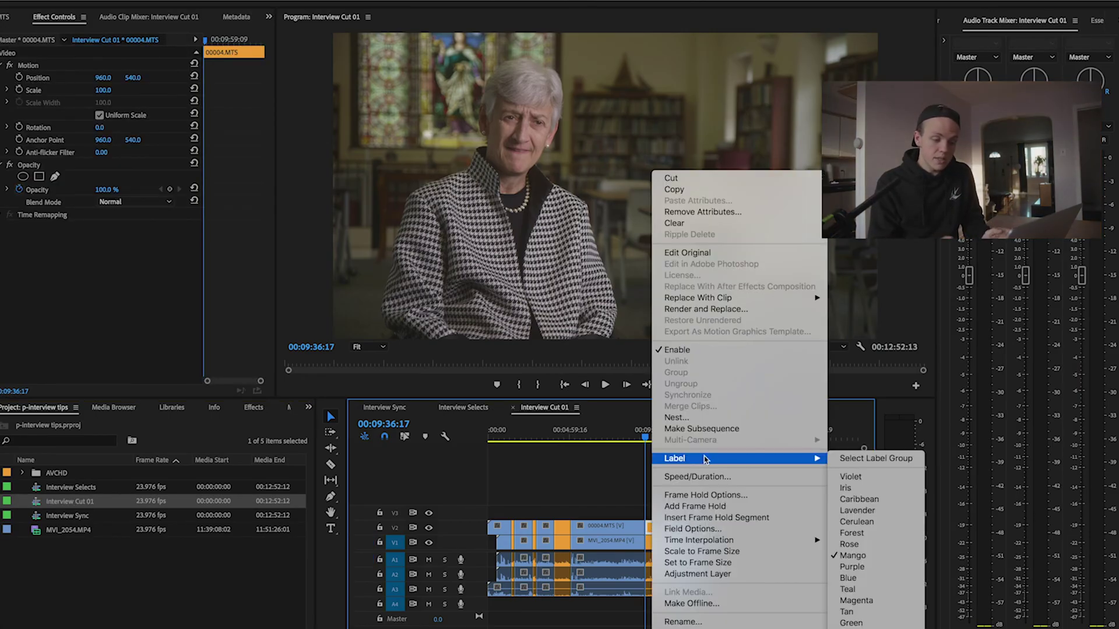
left_click(866, 458)
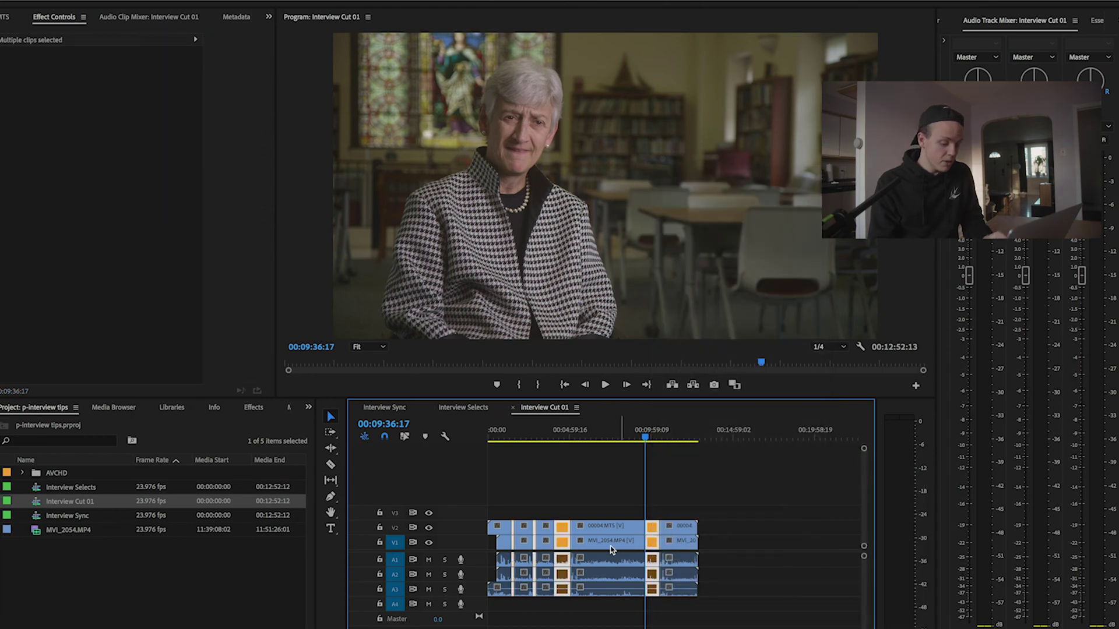
left_click(739, 439)
key("ctrl+v")
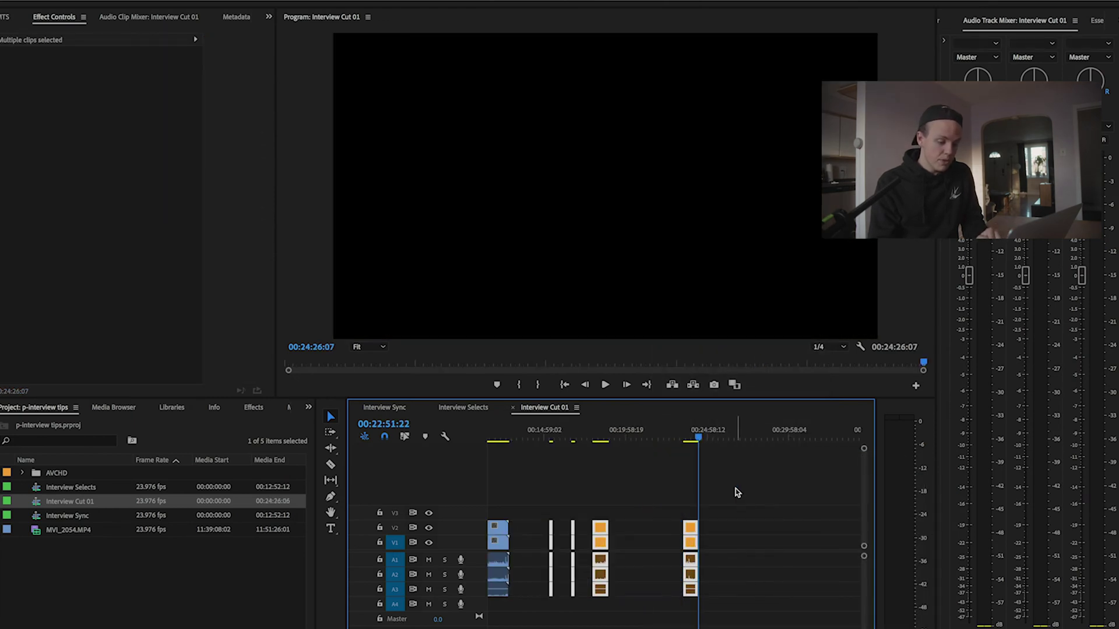
Step: Delete all the original blue clips from the sequence
scroll(689, 565, "up", 5)
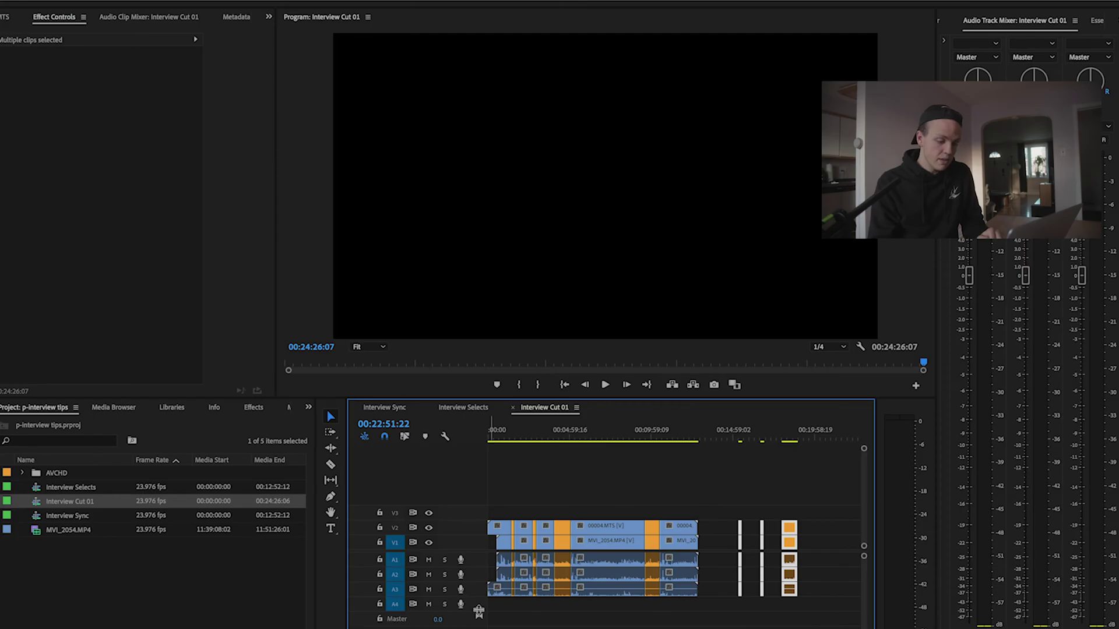
left_click_drag(722, 491, 489, 603)
key("Delete")
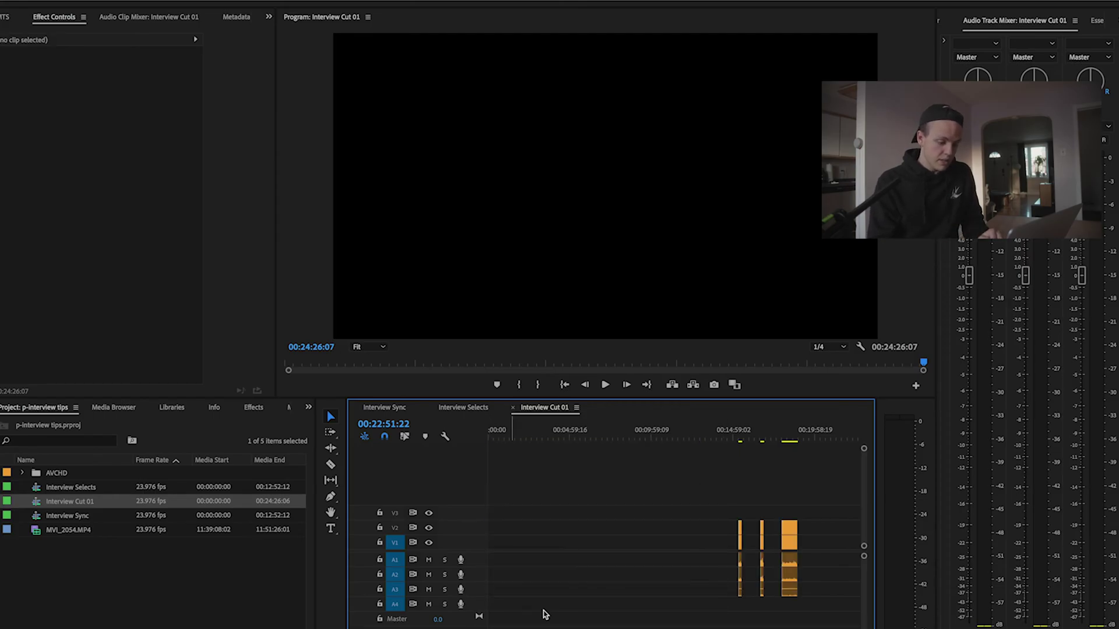
Step: Ripple-delete every gap so the orange selects form a continuous roughly 2:19 cut
left_click(542, 545)
key("Delete")
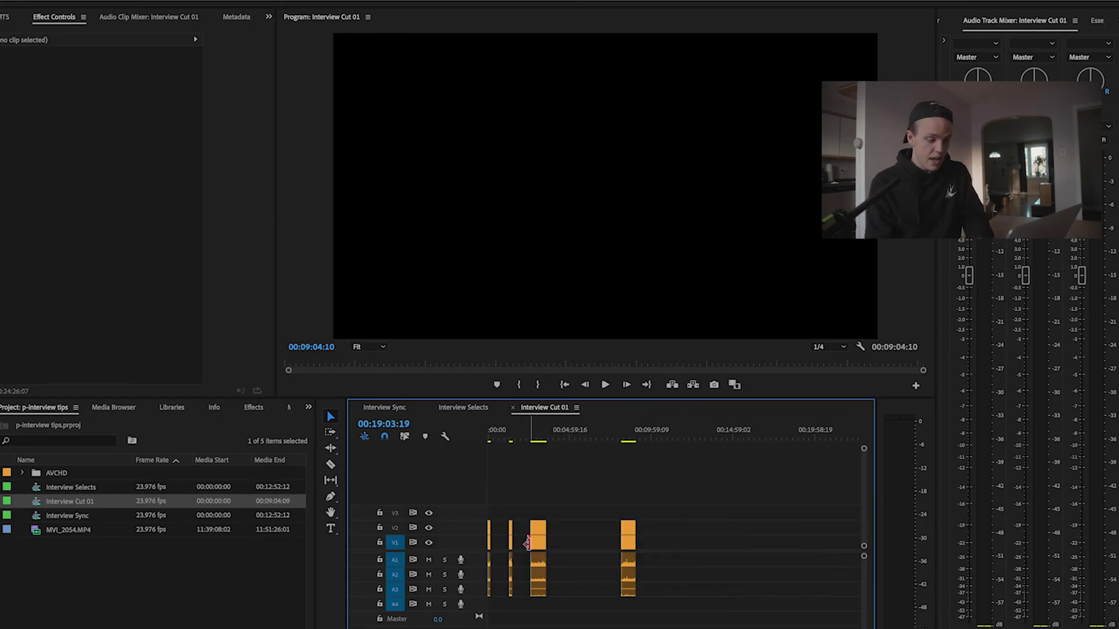
left_click(521, 543)
key("Delete")
left_click(550, 545)
key("Delete")
left_click(504, 545)
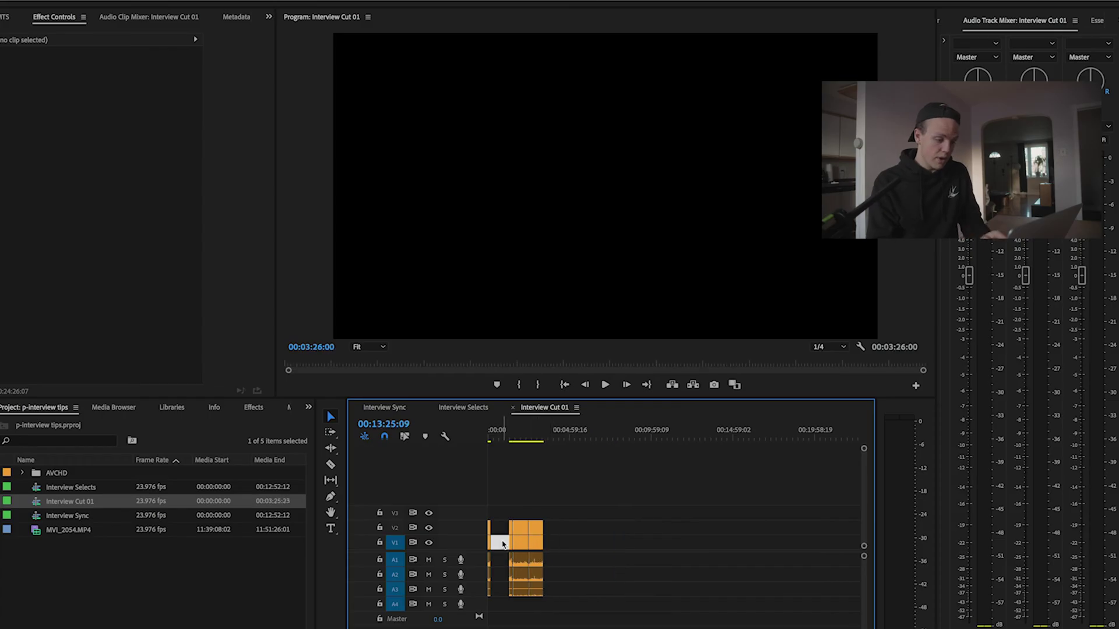
key("Delete")
left_click(498, 439)
key("backslash")
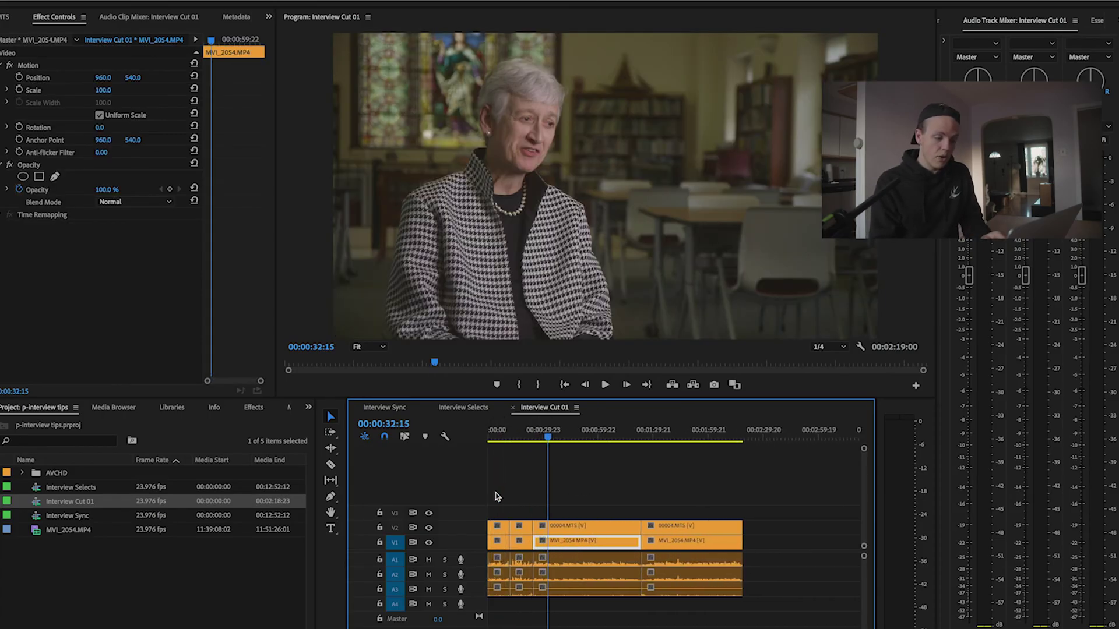
key("backslash")
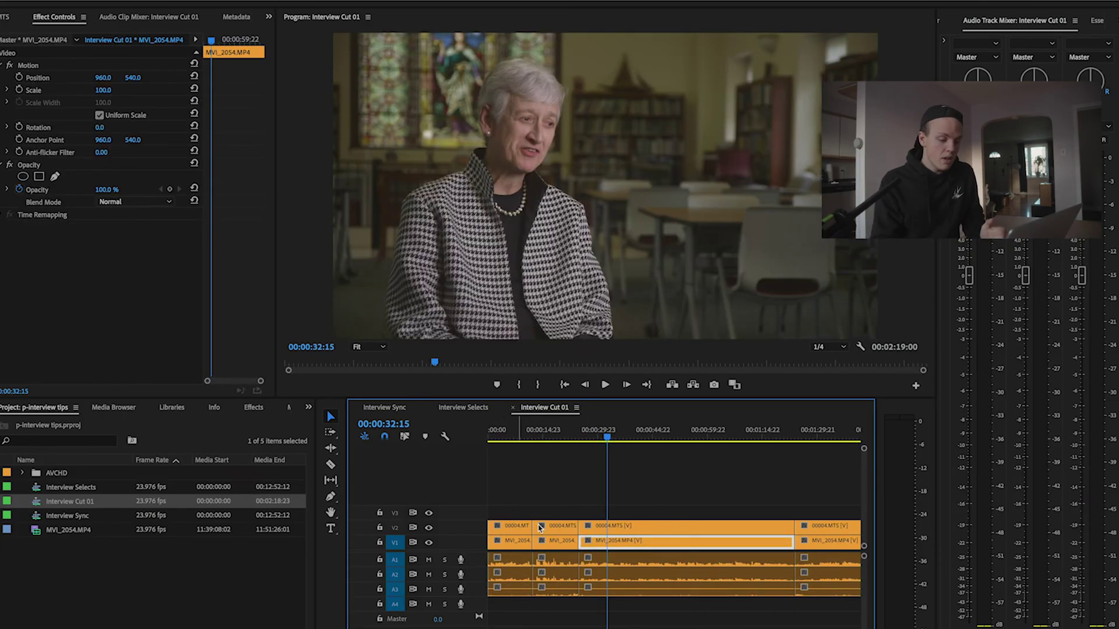
Step: Zoom the timeline out and turn the wide V2 00004.MTS clip back on
key("minus")
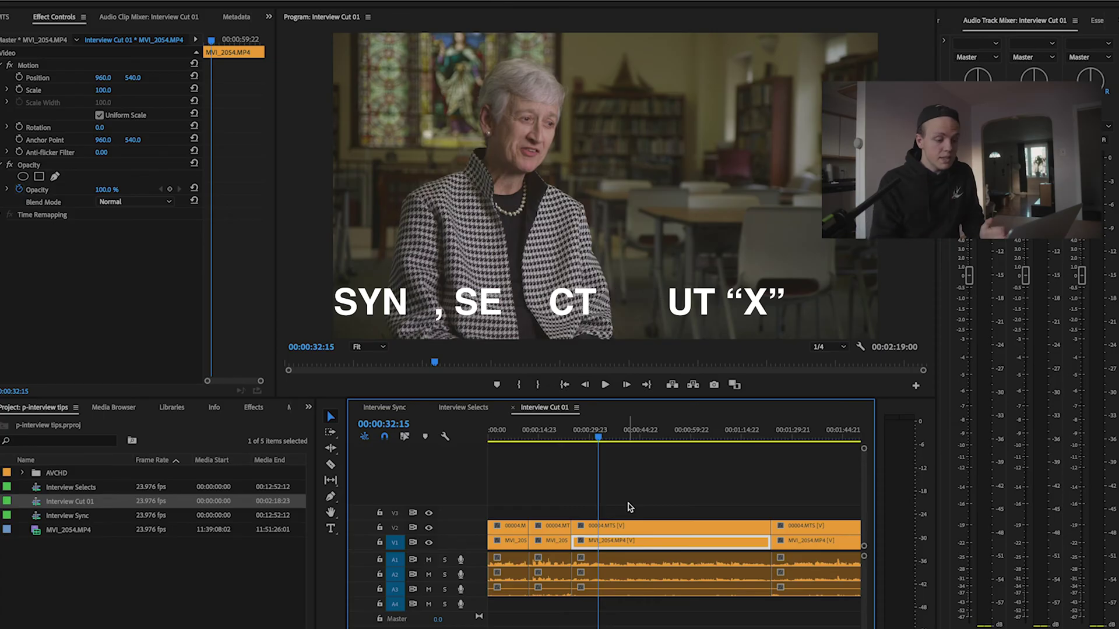
key("minus")
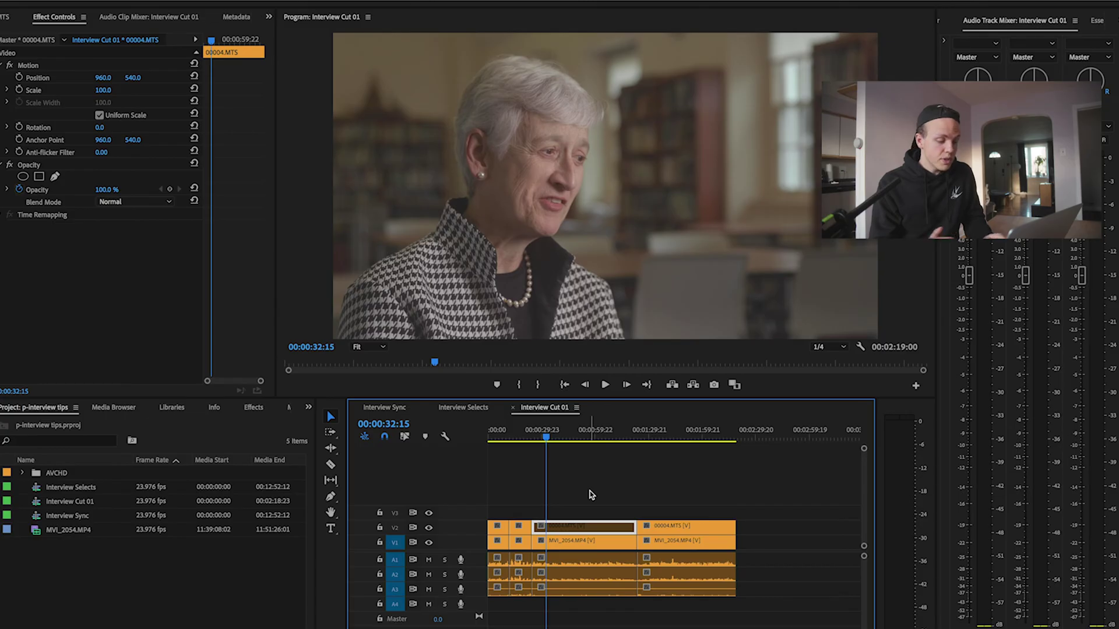
key("shift+e")
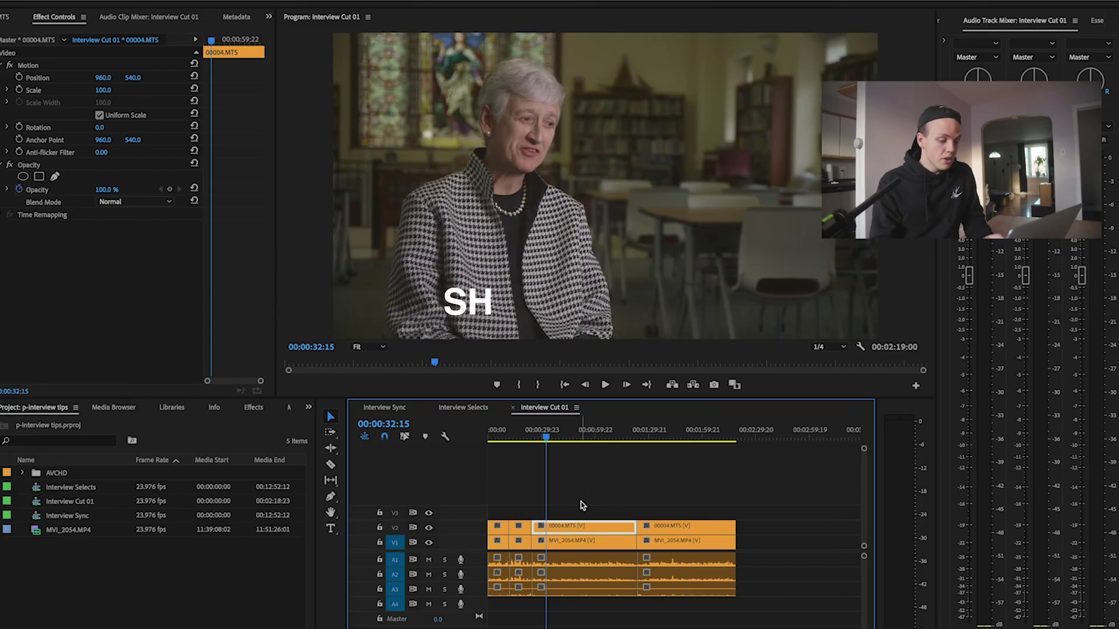
Step: Disable the wide V2 clip and play the sequence start to review the close-up
scroll(535, 528, "up", 3)
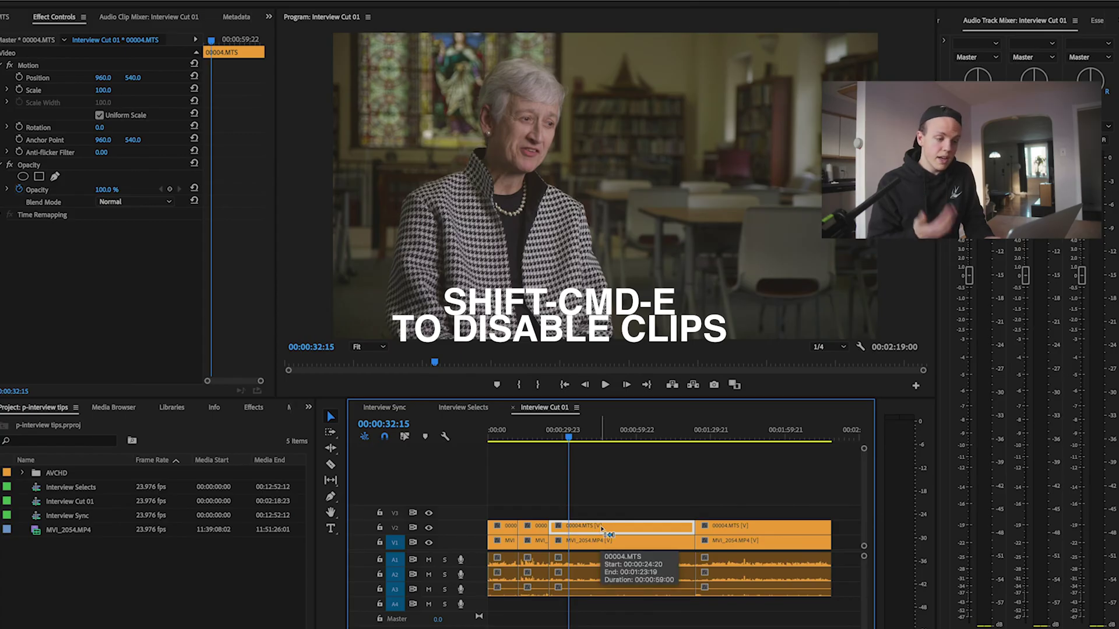
key("shift+super+e")
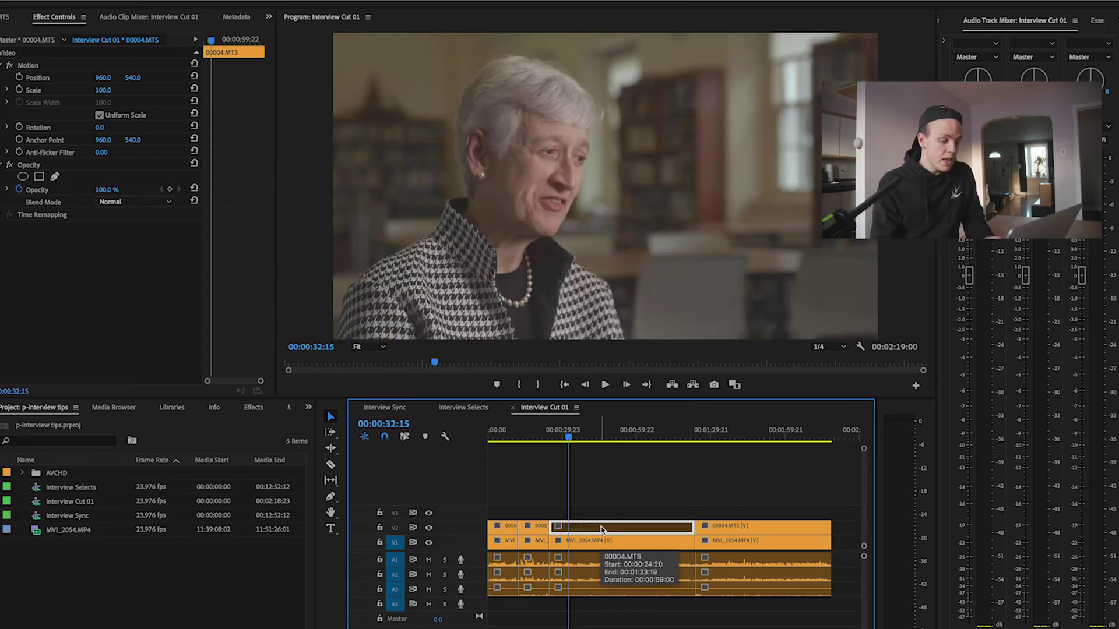
left_click(501, 434)
key("space")
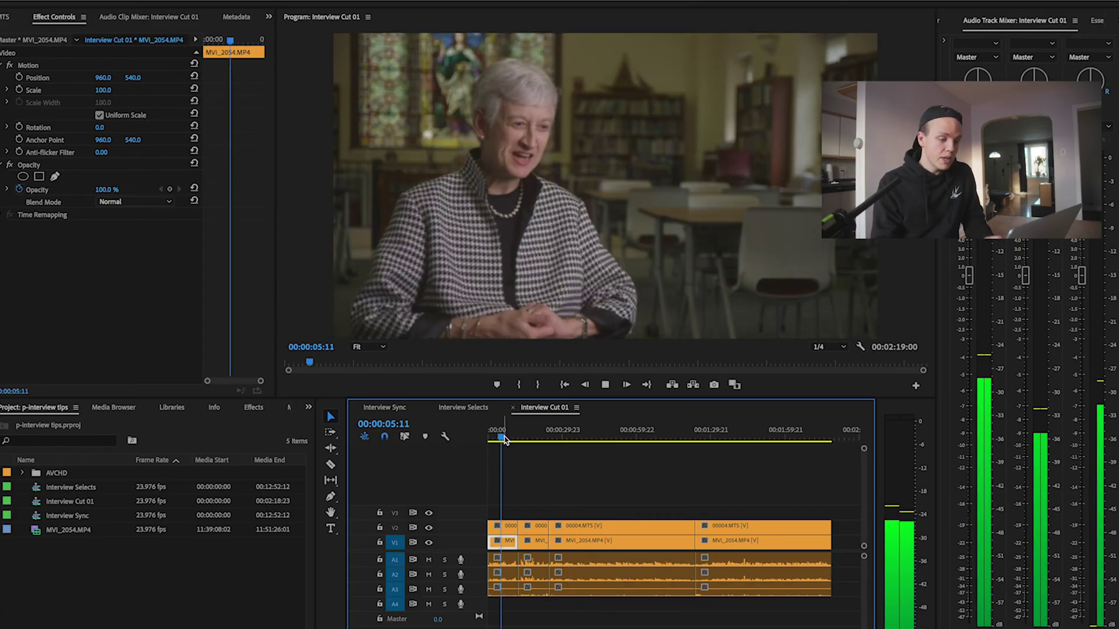
key("=")
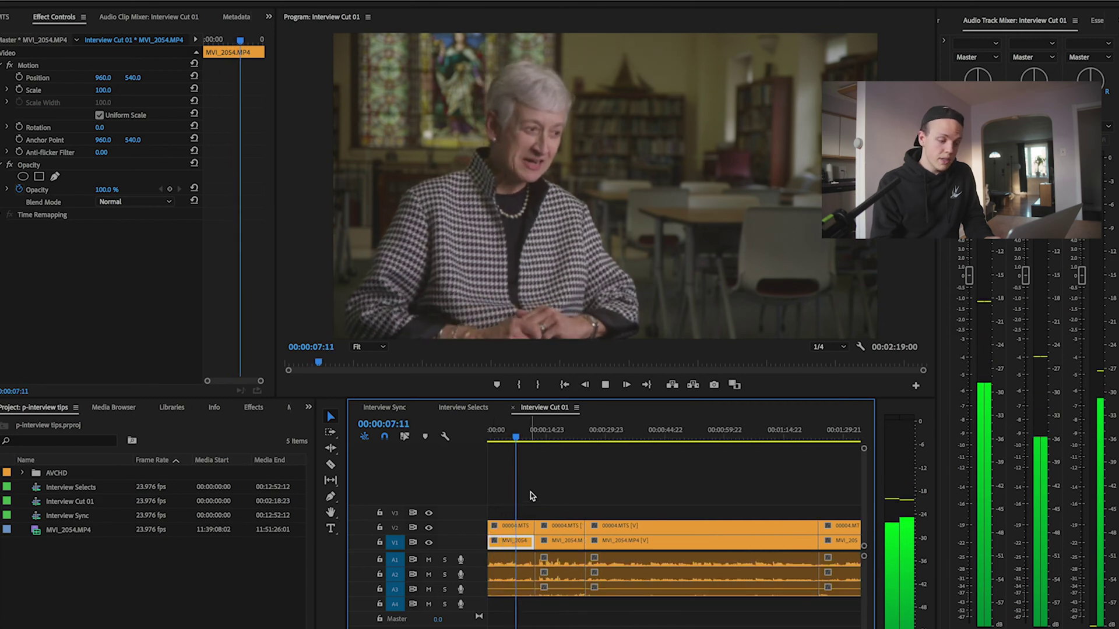
key("space")
key("=")
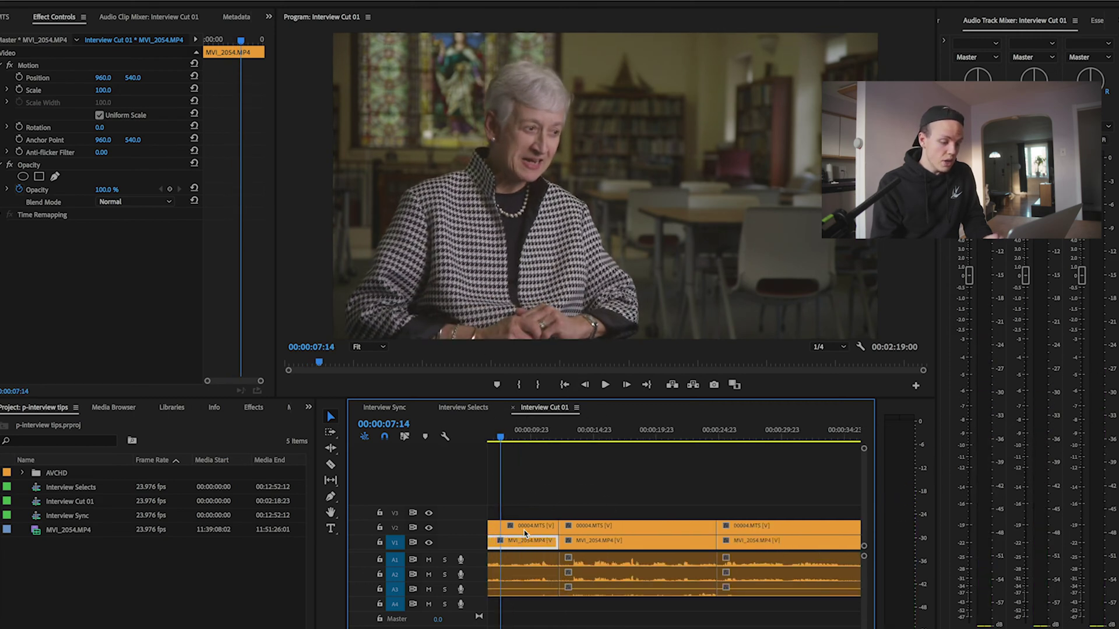
Step: Disable the first V2 00004.MTS clip and preview playback from 00:00:07:14
left_click(522, 530)
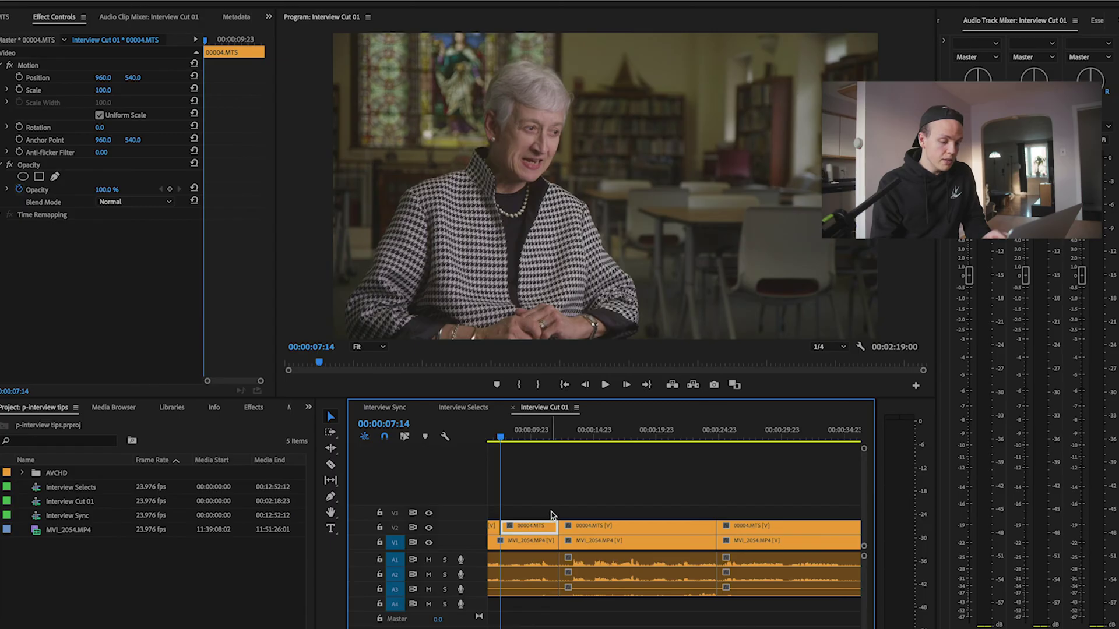
key("shift+e")
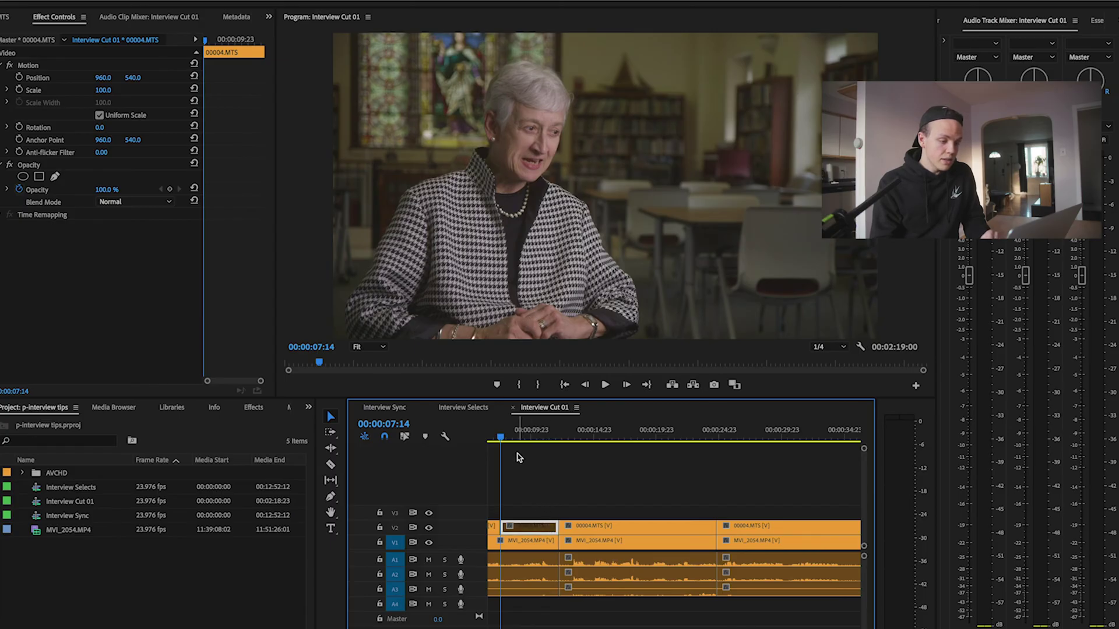
key("space")
scroll(588, 513, "up", 3)
key("-")
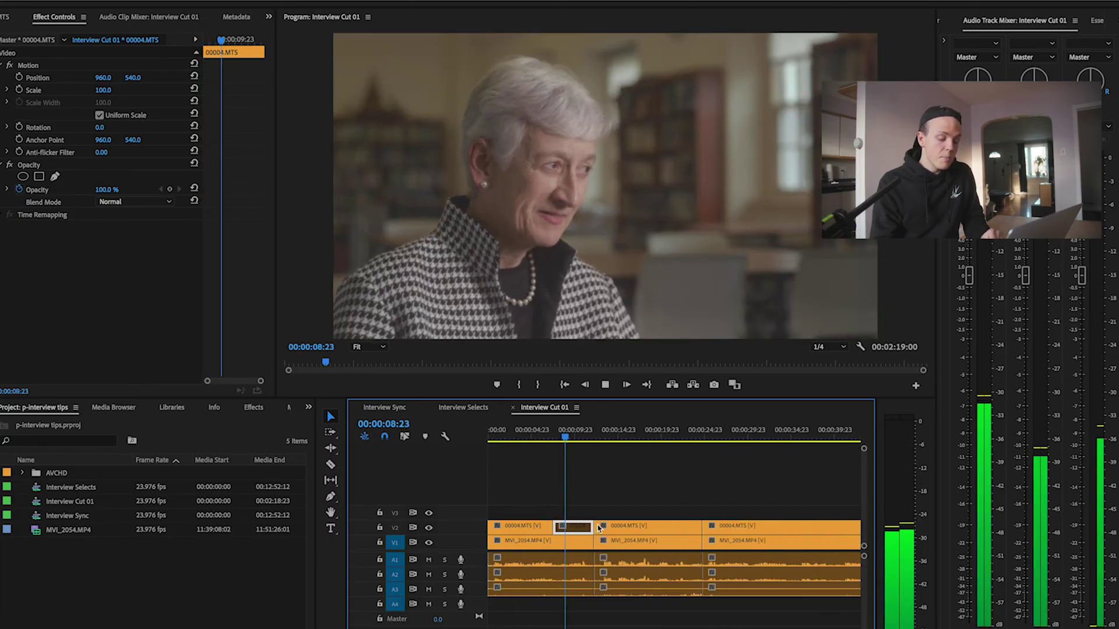
key("space")
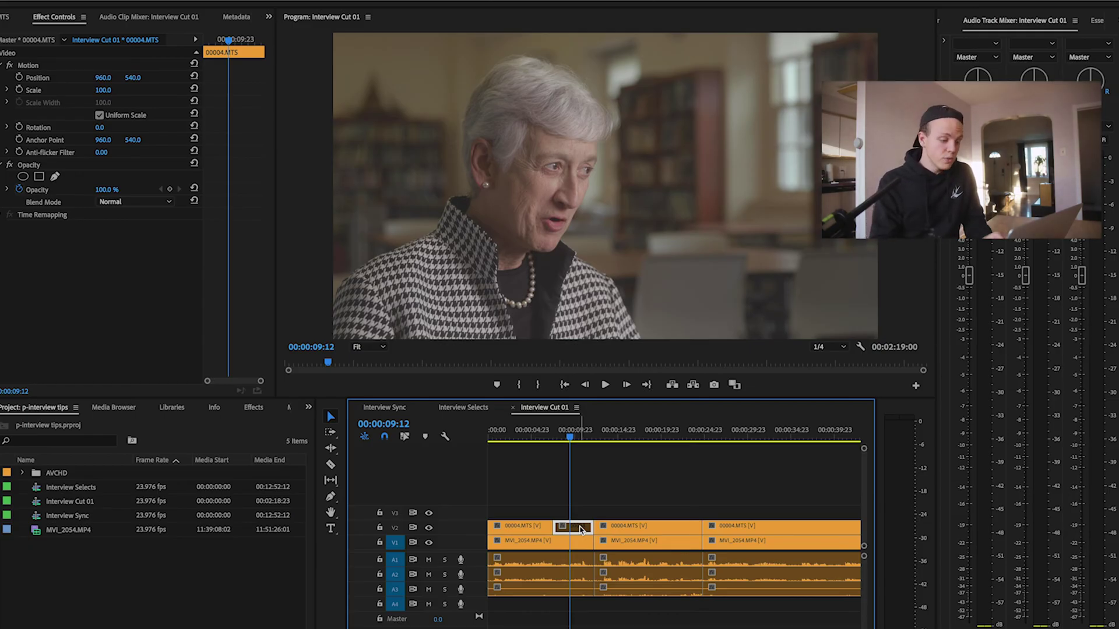
Step: Try swapping the 00004.MTS and MVI_2054 clips between V1 and V2, then undo
left_click_drag(530, 529, 529, 543)
left_click(537, 439)
key("space")
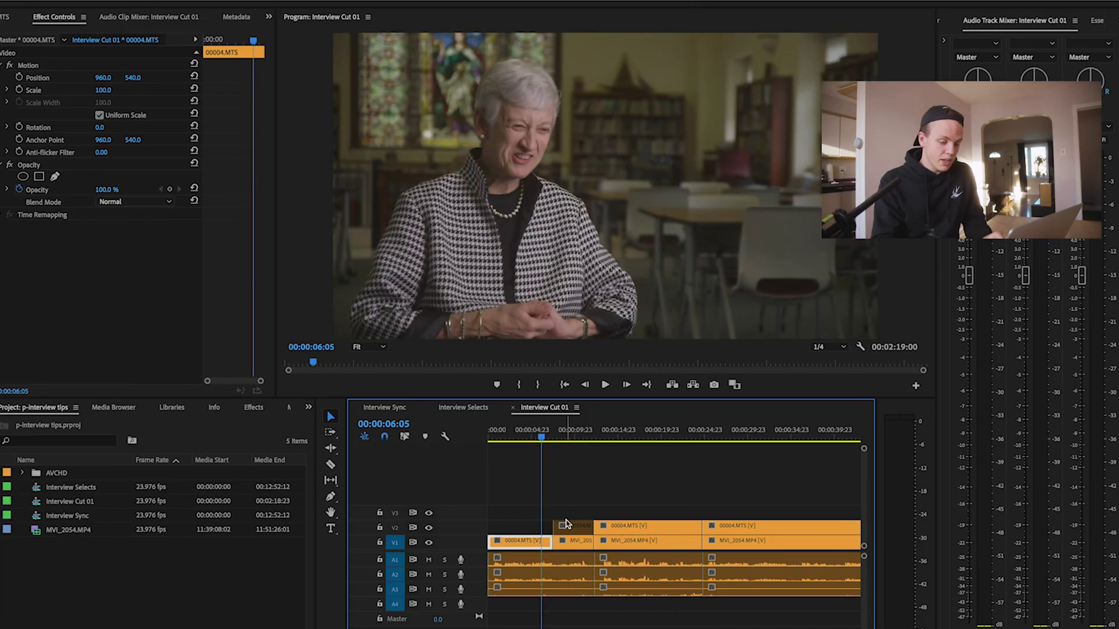
left_click(566, 505)
left_click(574, 541)
key("space")
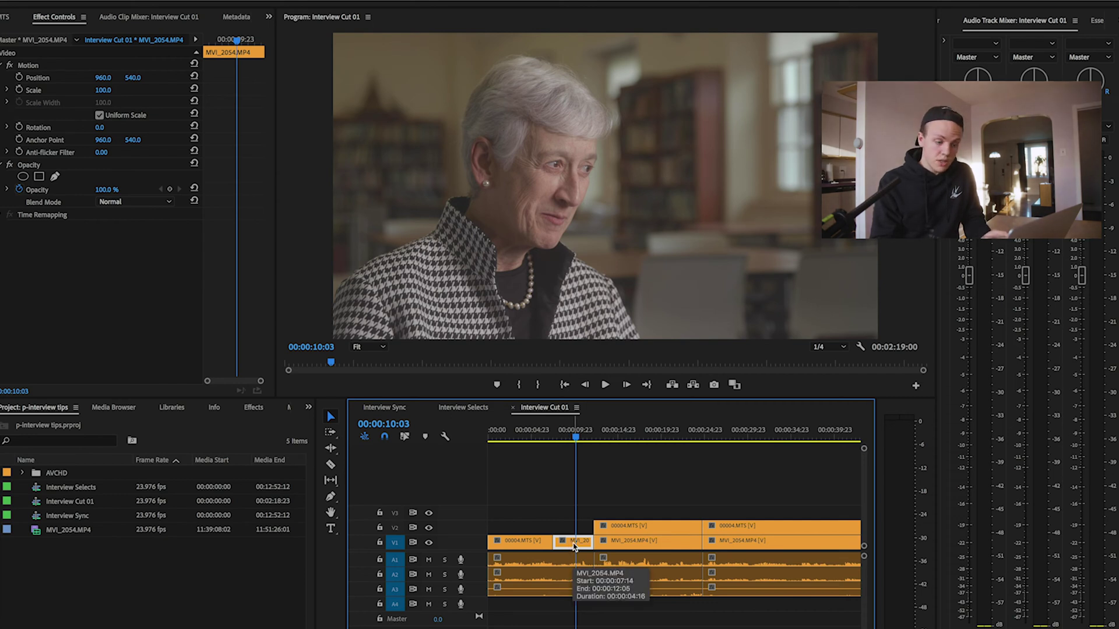
left_click_drag(574, 547, 529, 528)
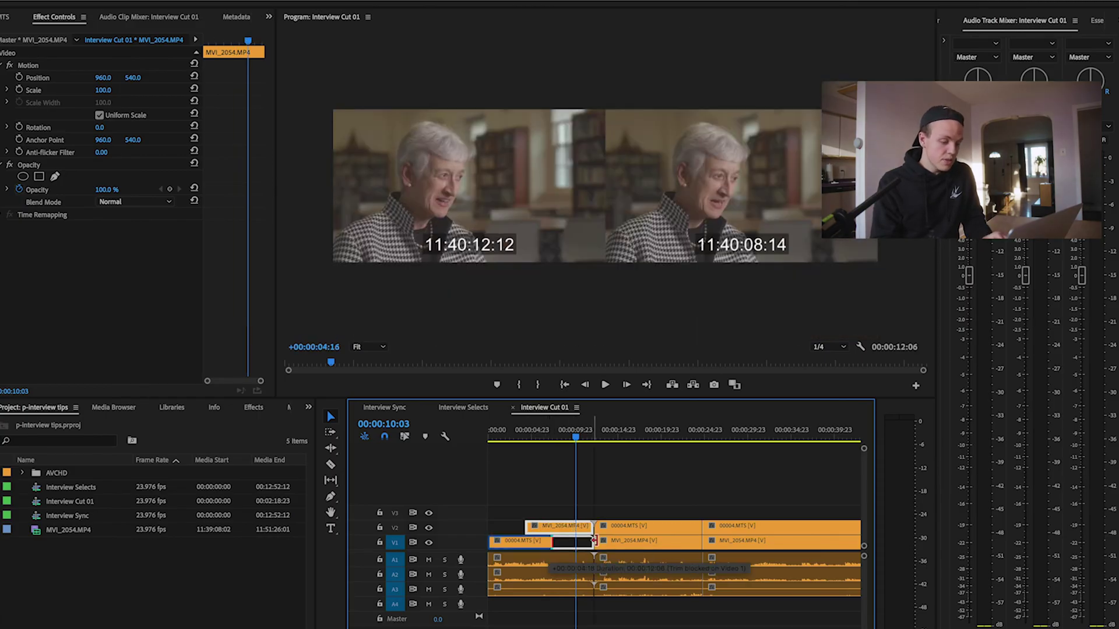
left_click_drag(595, 541, 593, 541)
left_click_drag(526, 526, 488, 526)
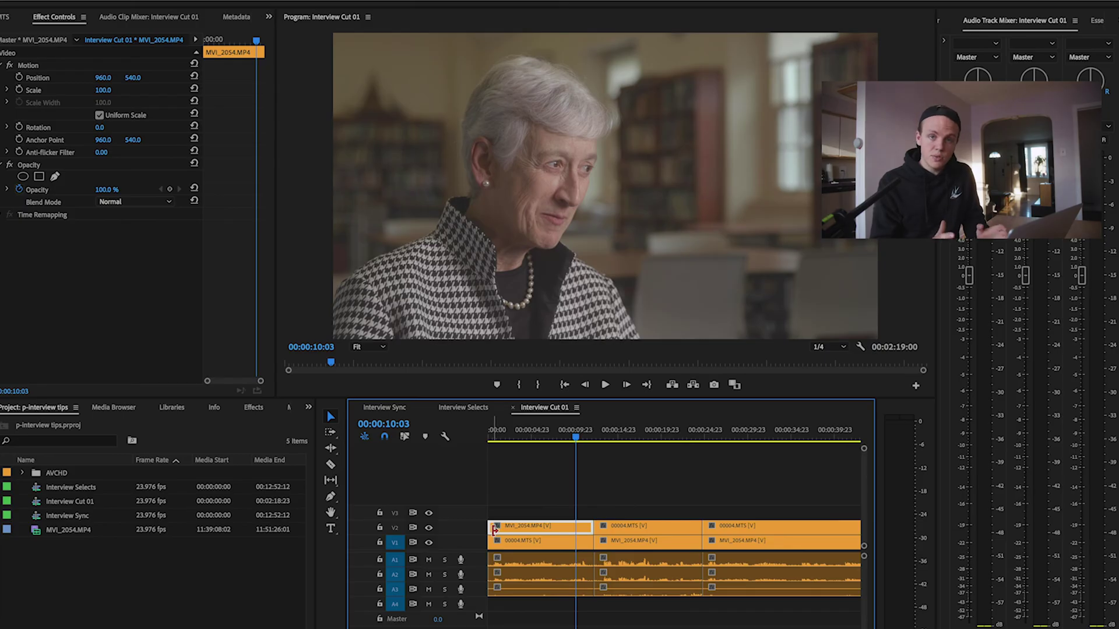
key("ctrl+z")
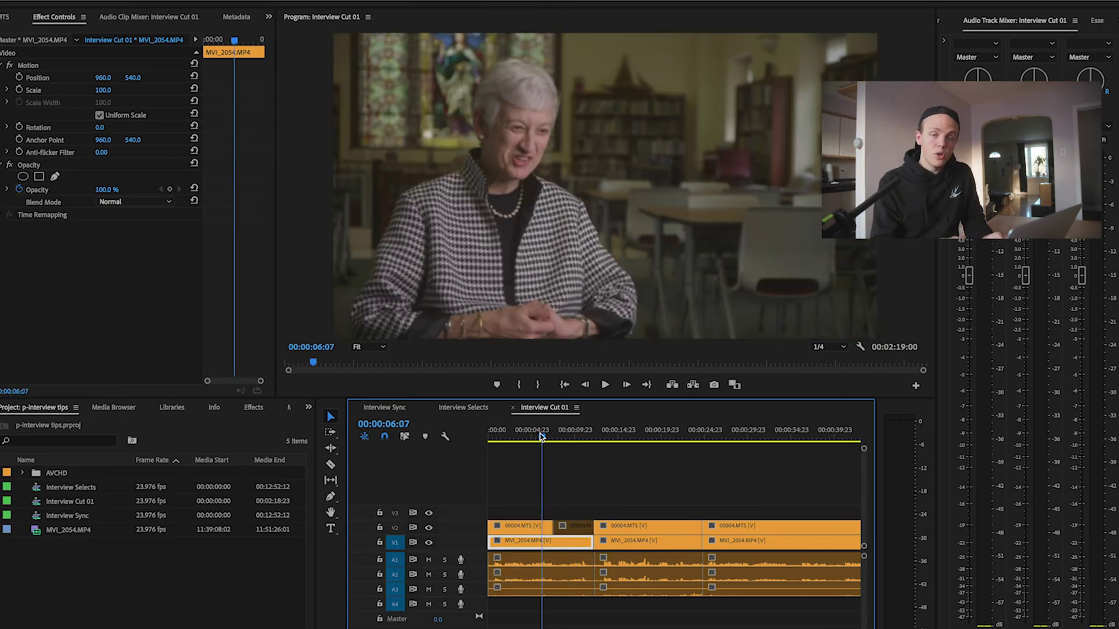
Step: Toggle the short V2 00004.MTS clip near 00:00:07 off and on, leaving it enabled
left_click(553, 443)
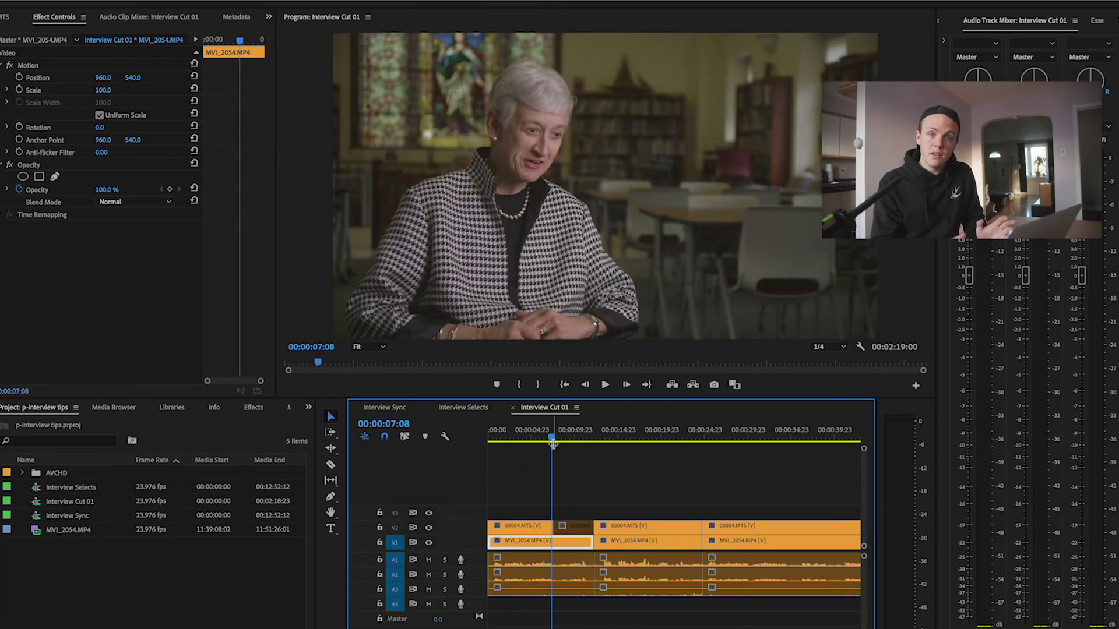
key("minus")
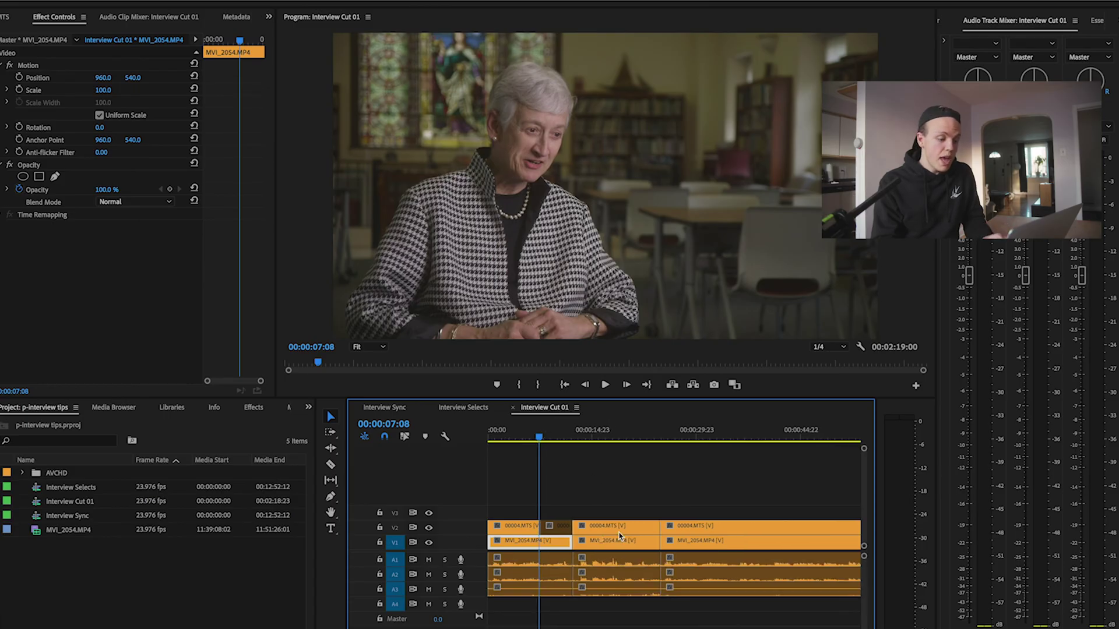
left_click(553, 439)
left_click(557, 527)
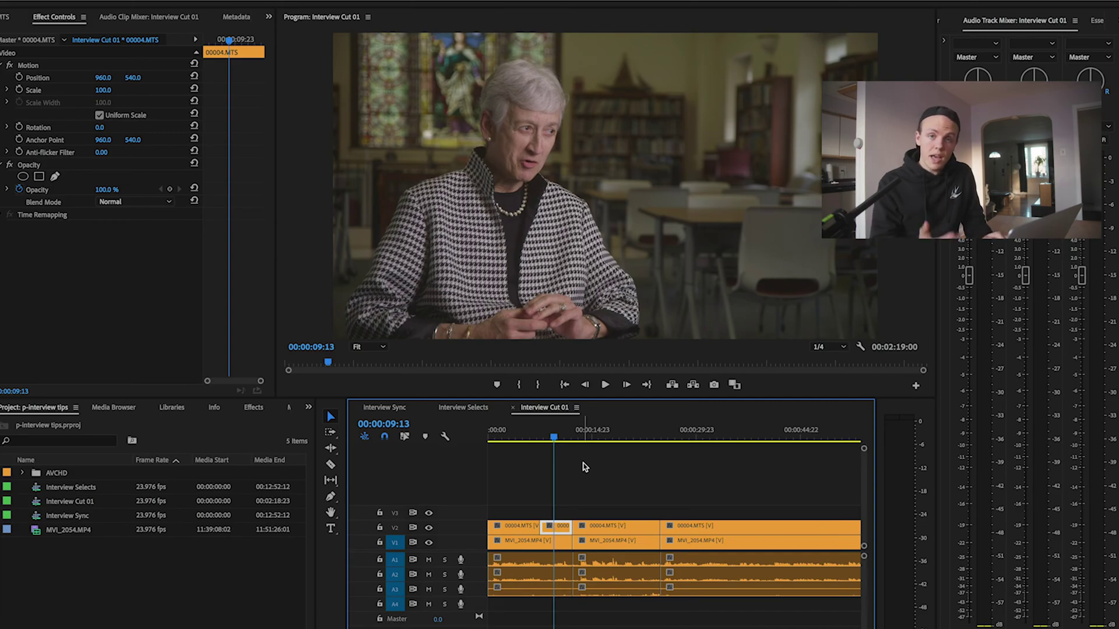
left_click(556, 527)
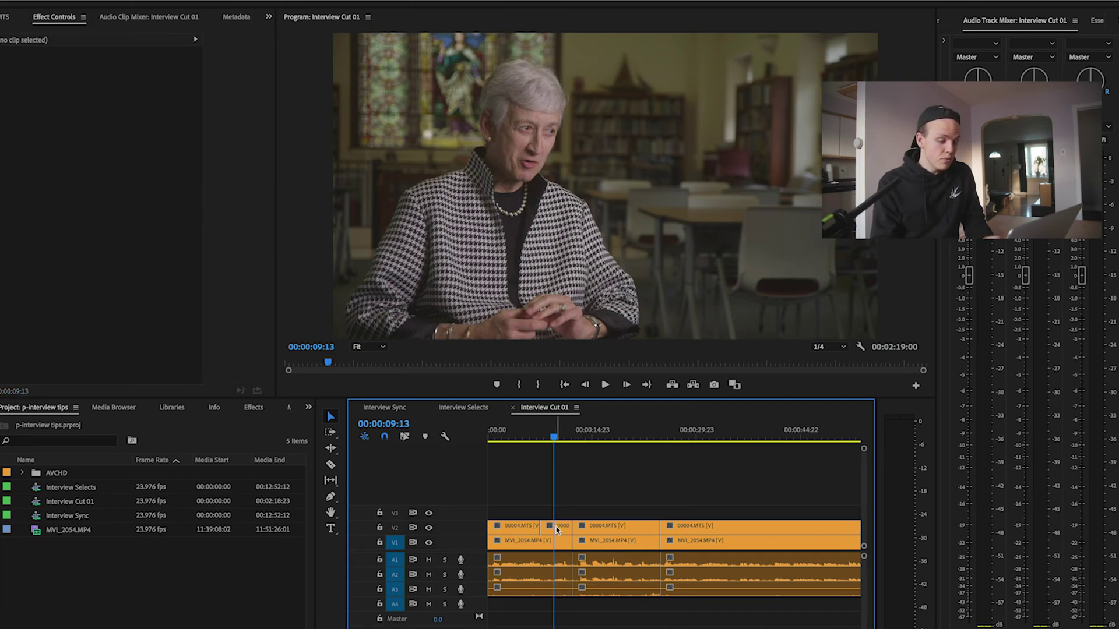
key("shift+e")
key("shift+e")
key("shift+e")
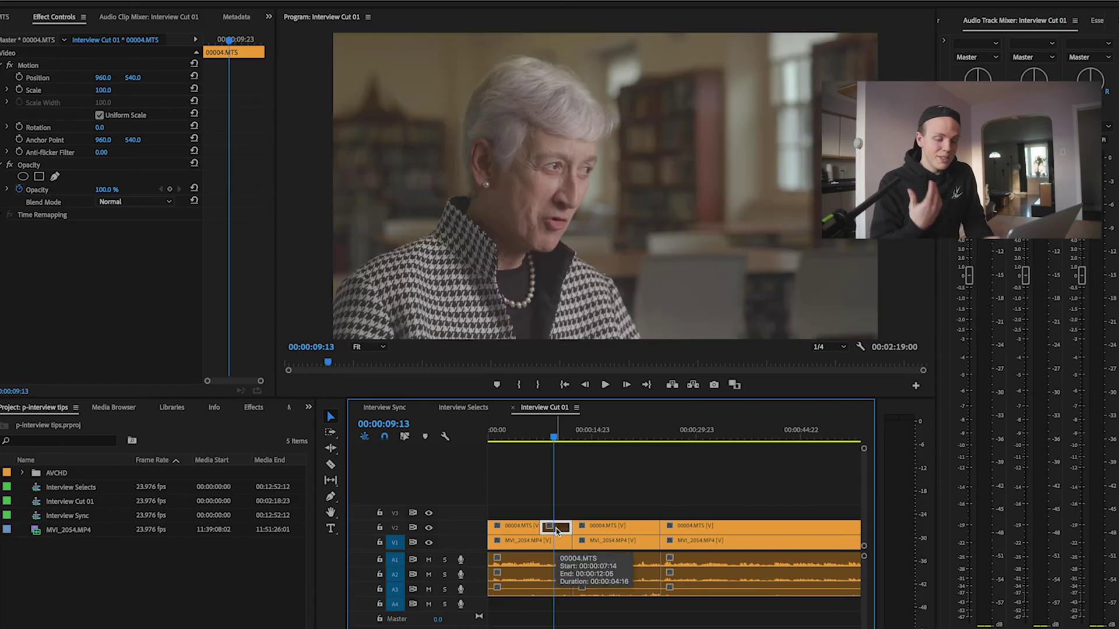
key("shift+e")
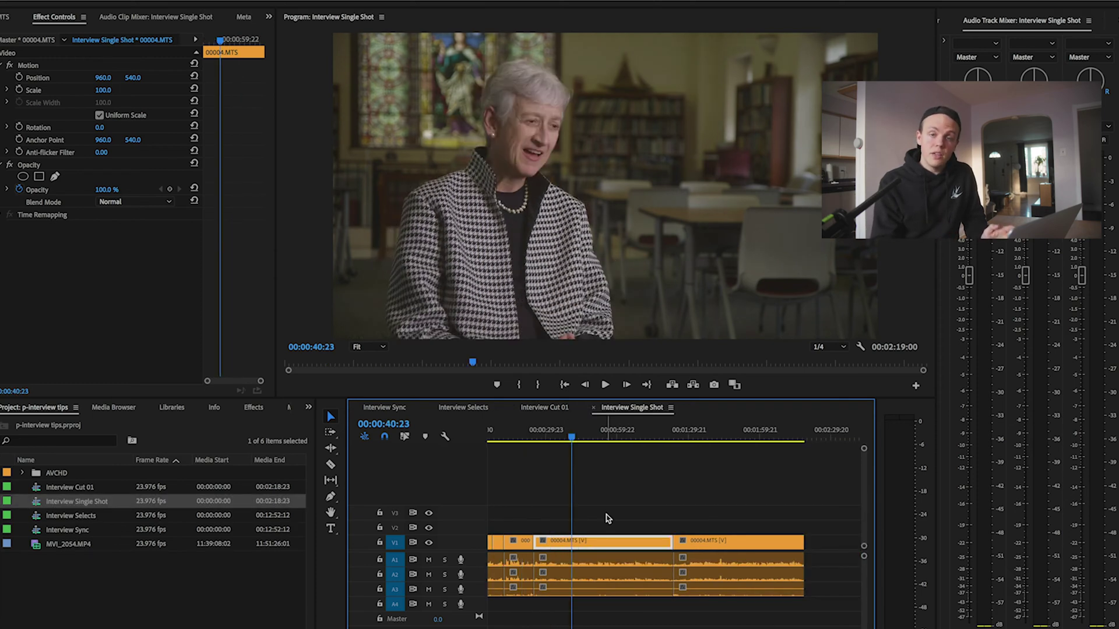
Step: Copy all the V1 clips and paste them onto V2 at the sequence start
key("minus")
key("minus")
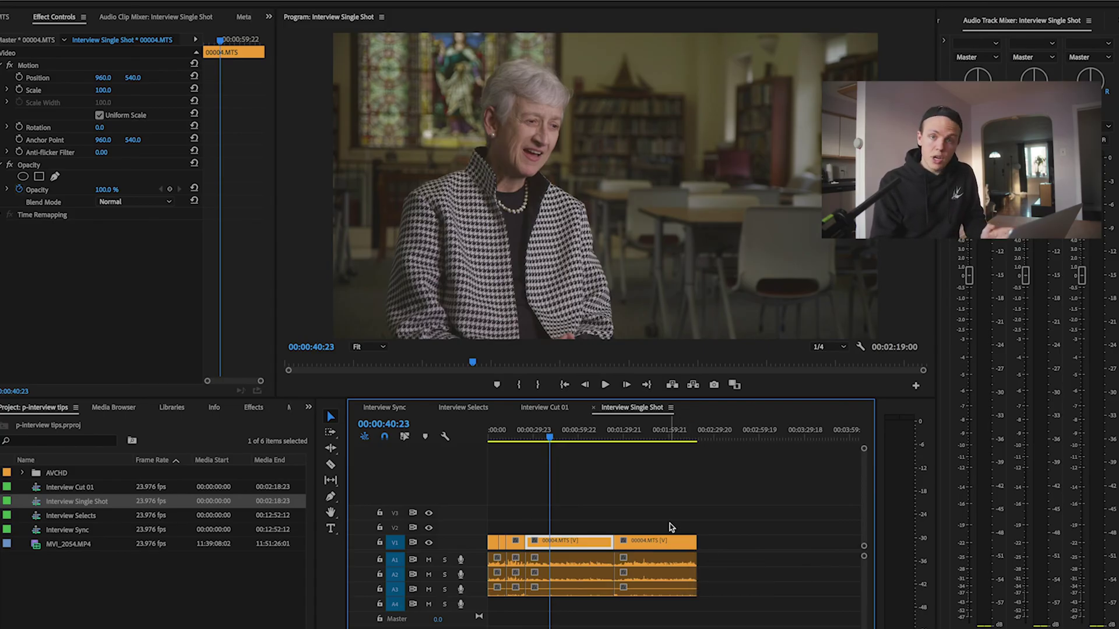
left_click_drag(724, 525, 576, 549)
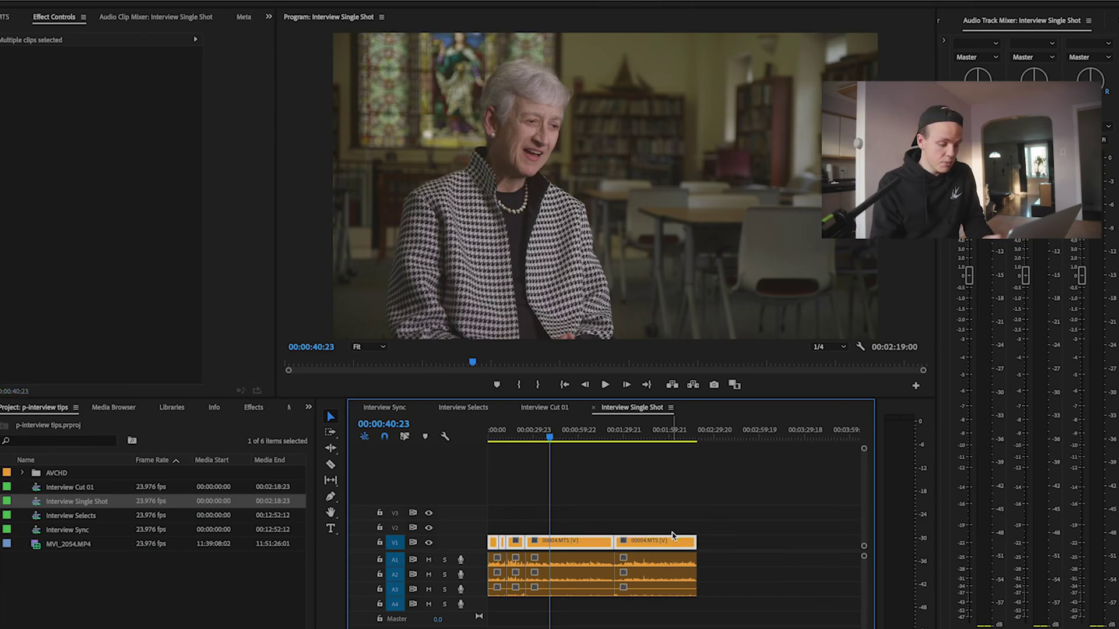
key("Home")
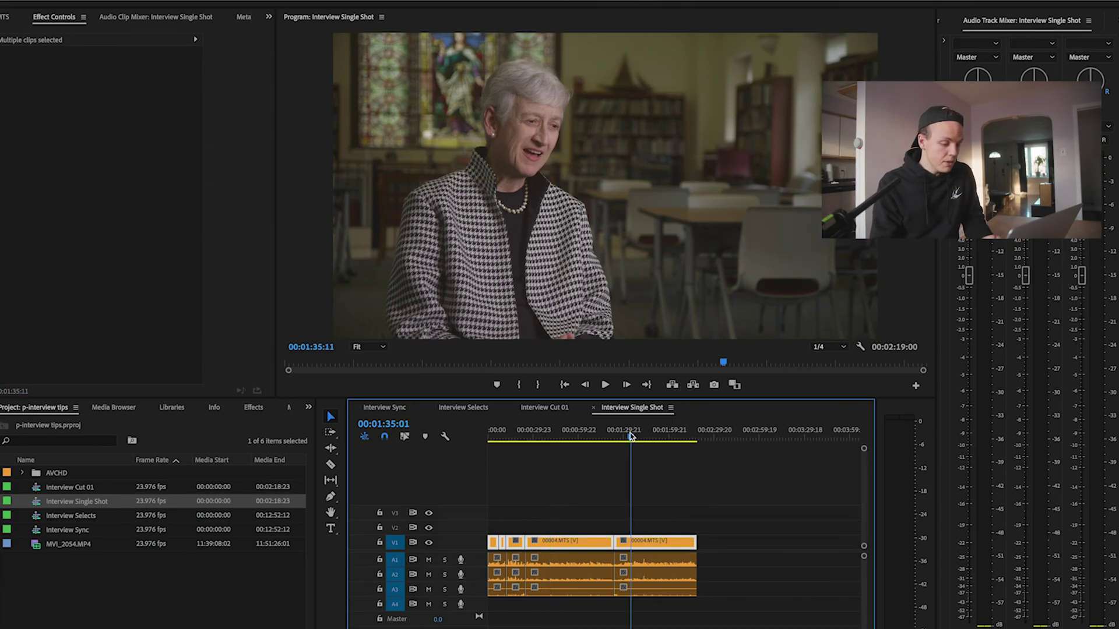
left_click(395, 542)
left_click(394, 527)
key("ctrl+v")
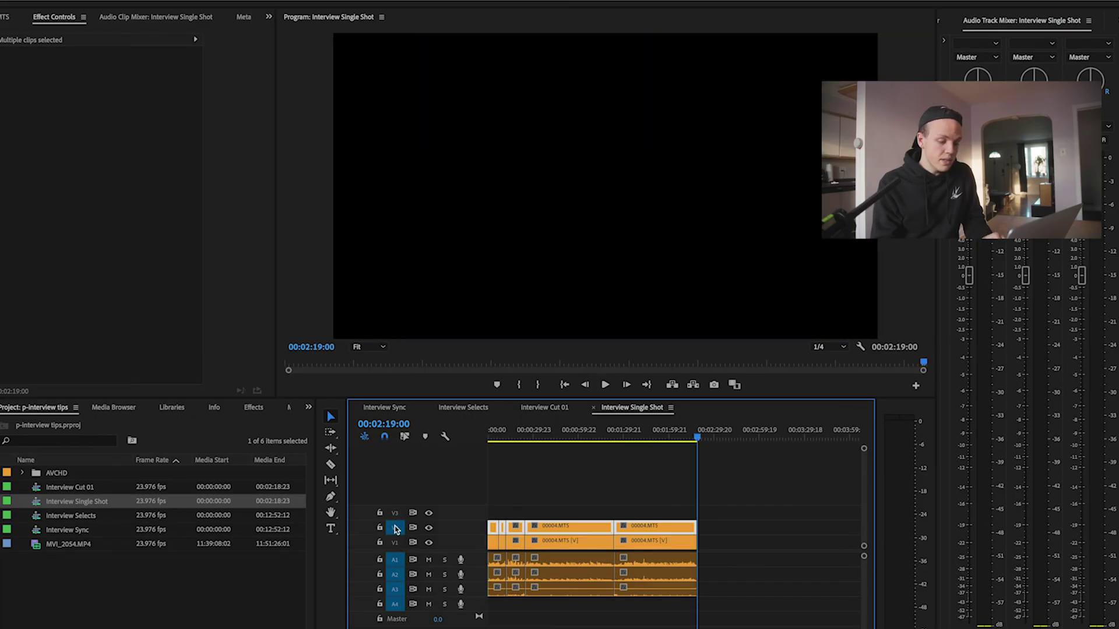
Step: Punch the middle V2 copy in to 134% scale with horizontal position 1113
left_click(580, 434)
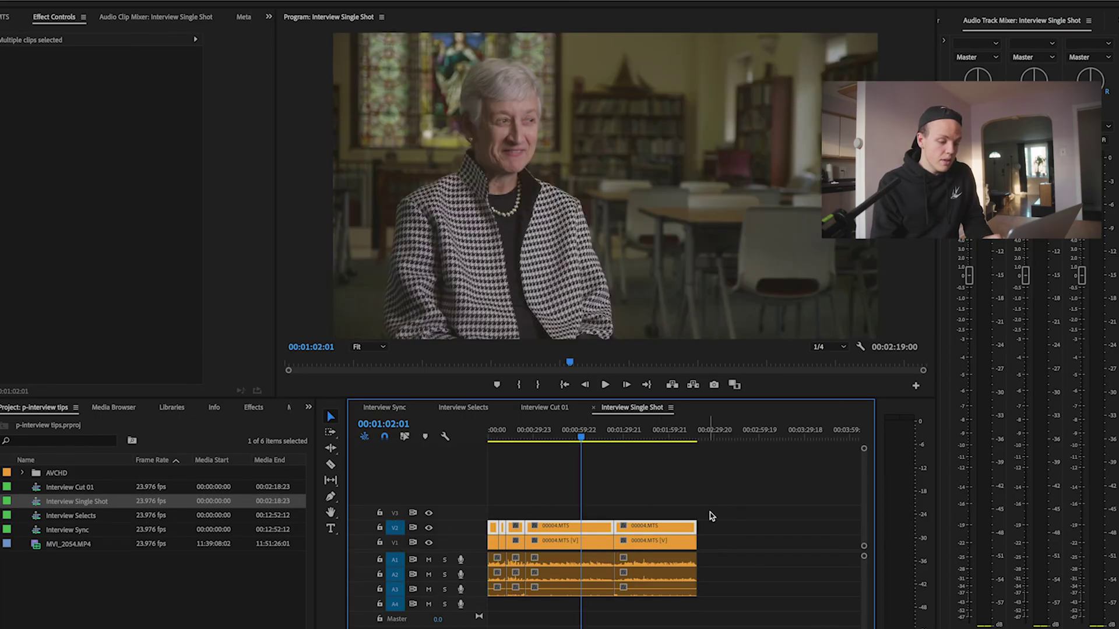
left_click(568, 526)
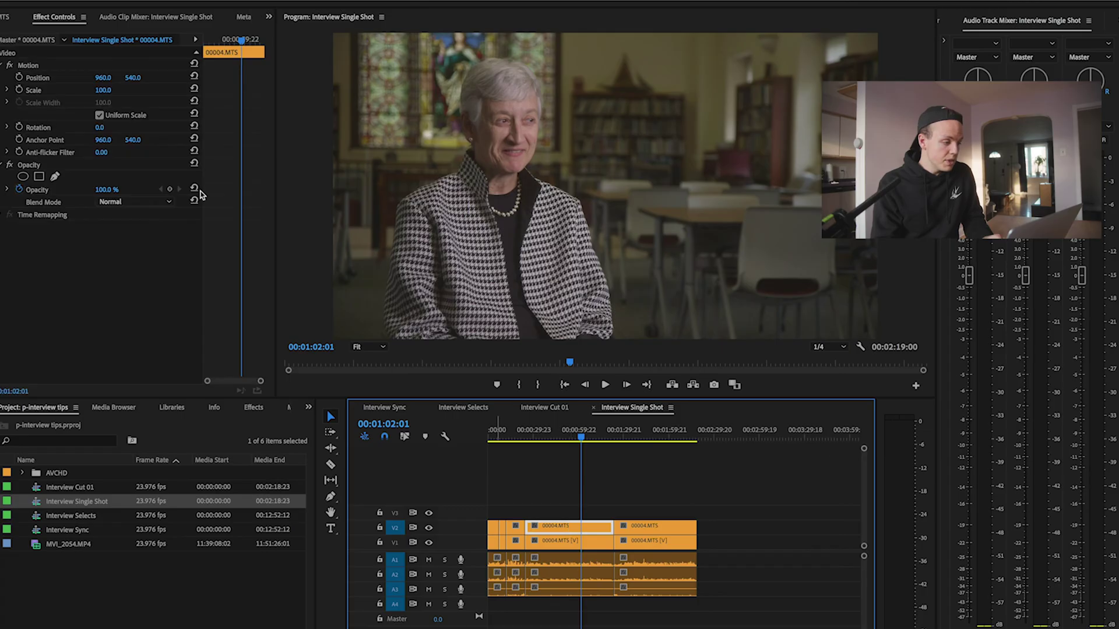
mouse_move(103, 90)
left_mouse_down()
mouse_move(133, 82)
mouse_move(105, 79)
left_mouse_up()
left_click(569, 527)
key("shift+e")
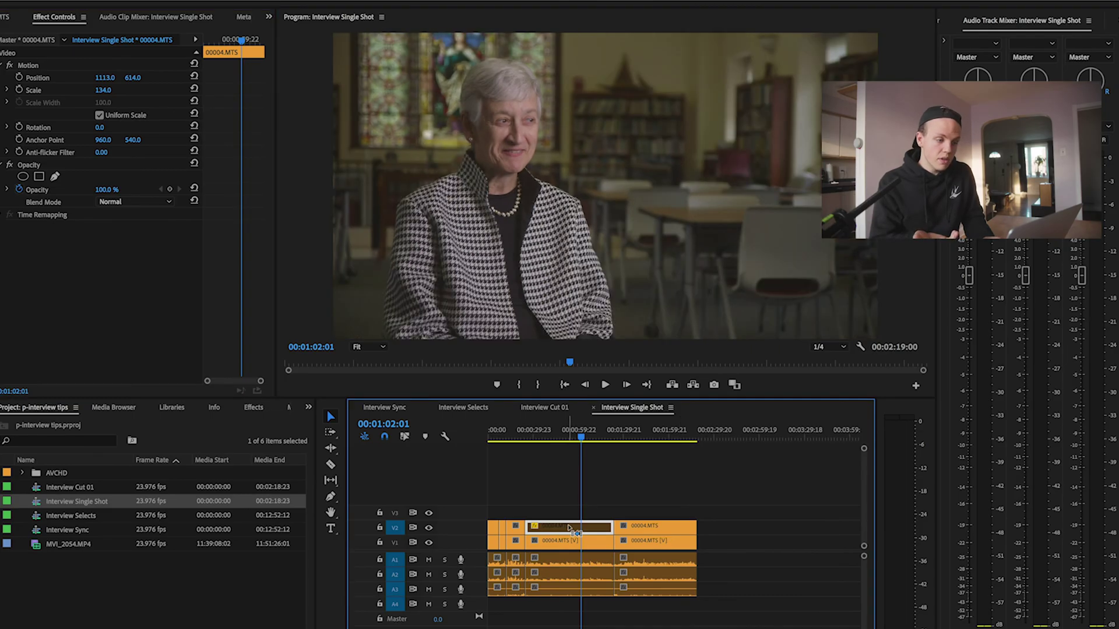
key("shift+e")
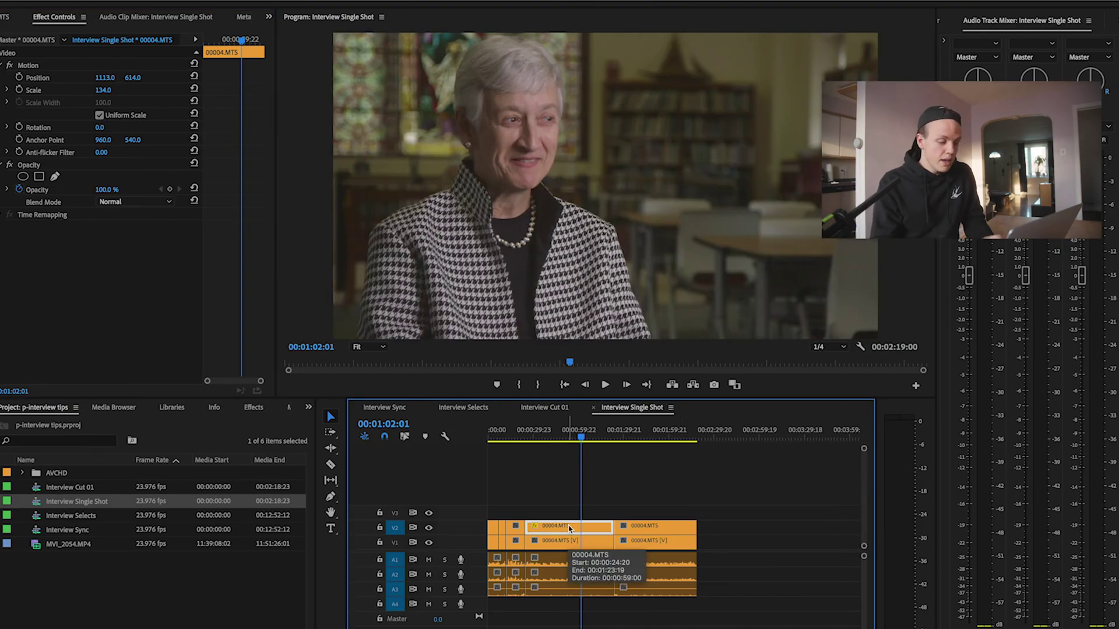
Step: Paste the punch-in scale and position attributes onto the other V2 clips
left_click_drag(726, 506, 661, 527)
left_click_drag(515, 513, 494, 525)
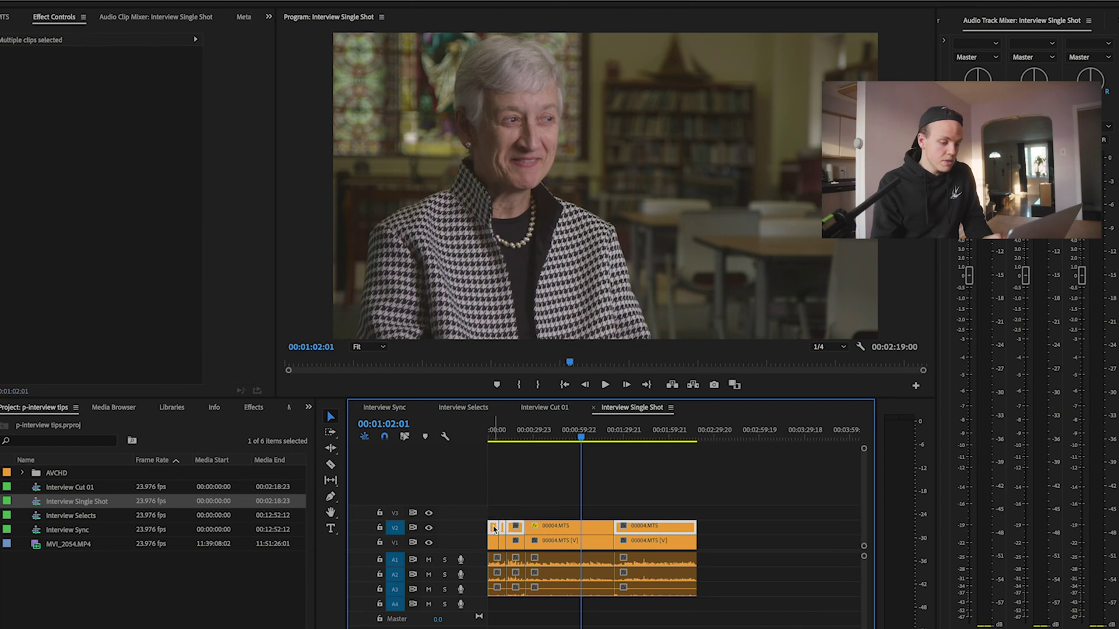
key("ctrl+alt+v")
left_click(641, 537)
left_click(603, 526)
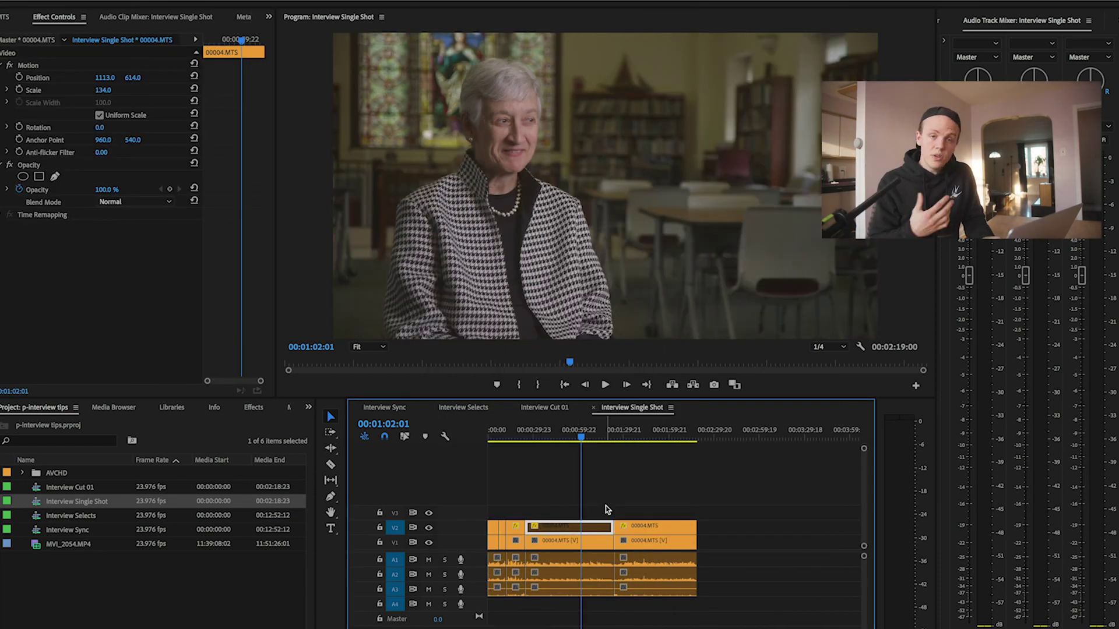
key("shift+e")
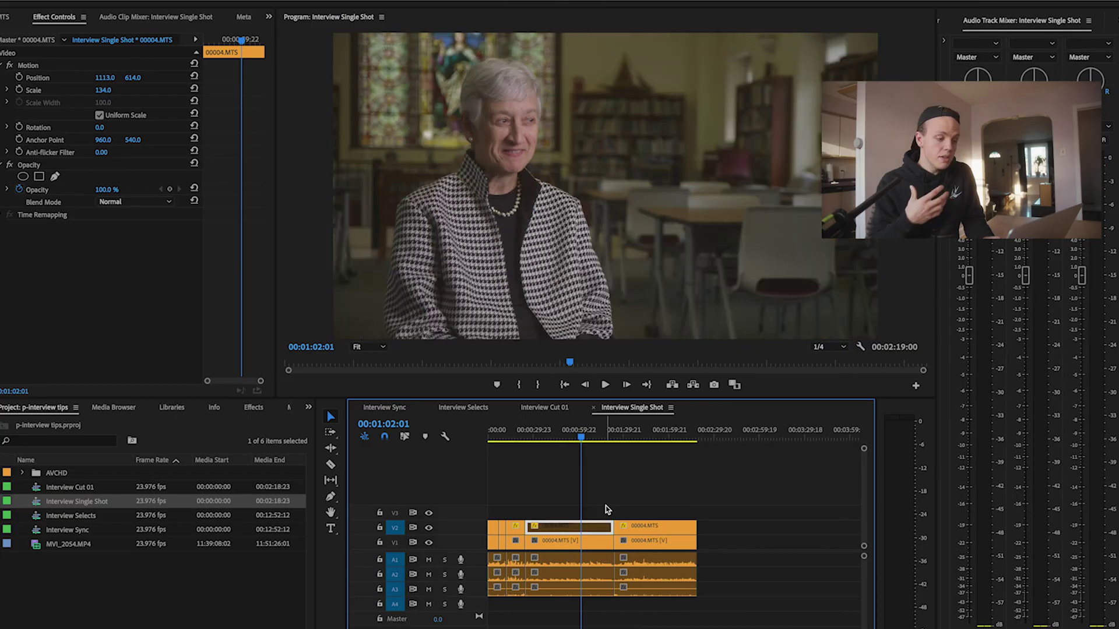
Step: Re-enable the middle V2 clip so its 134% framing at 1113, 614 shows
key("shift+e")
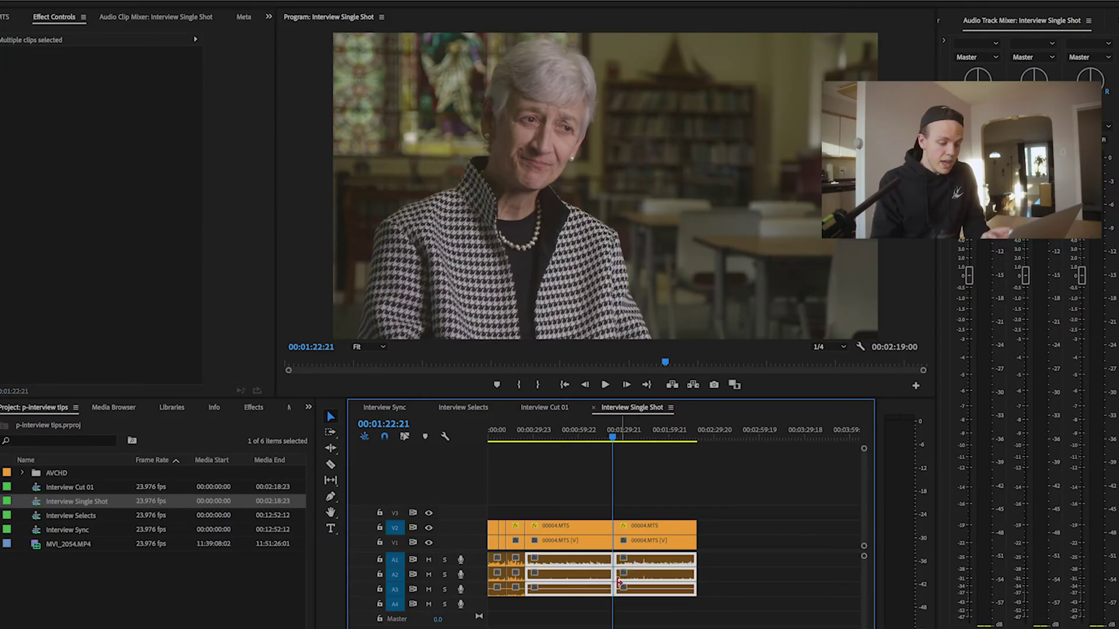
Step: Apply default Constant Power crossfades to the audio clips on both sides of the 00004.MTS cut
key("=")
key("=")
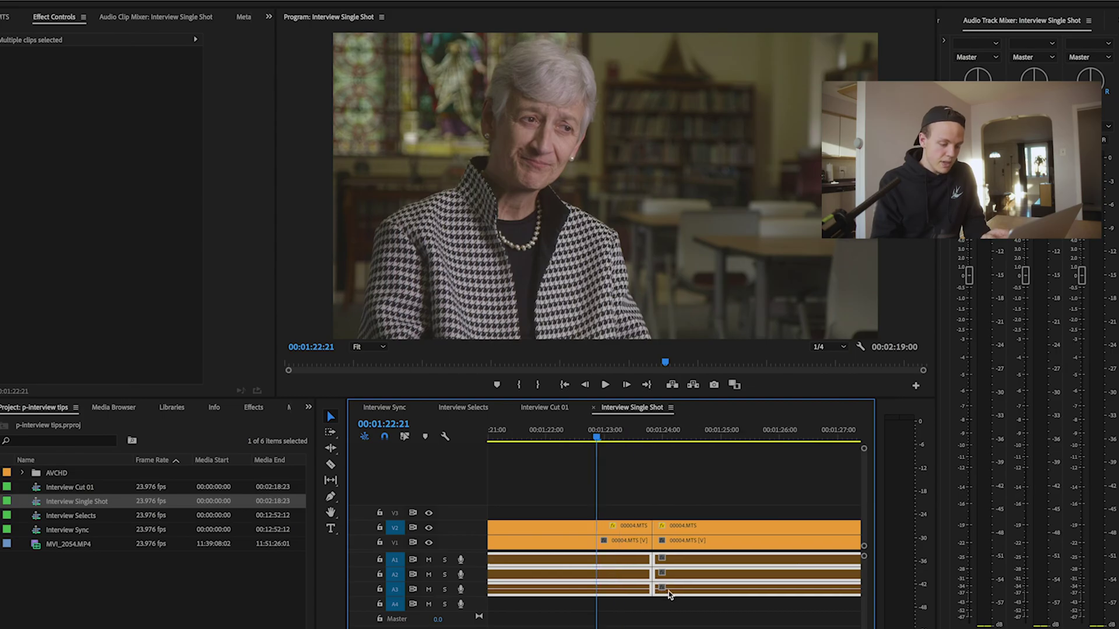
scroll(554, 577, "up", 3)
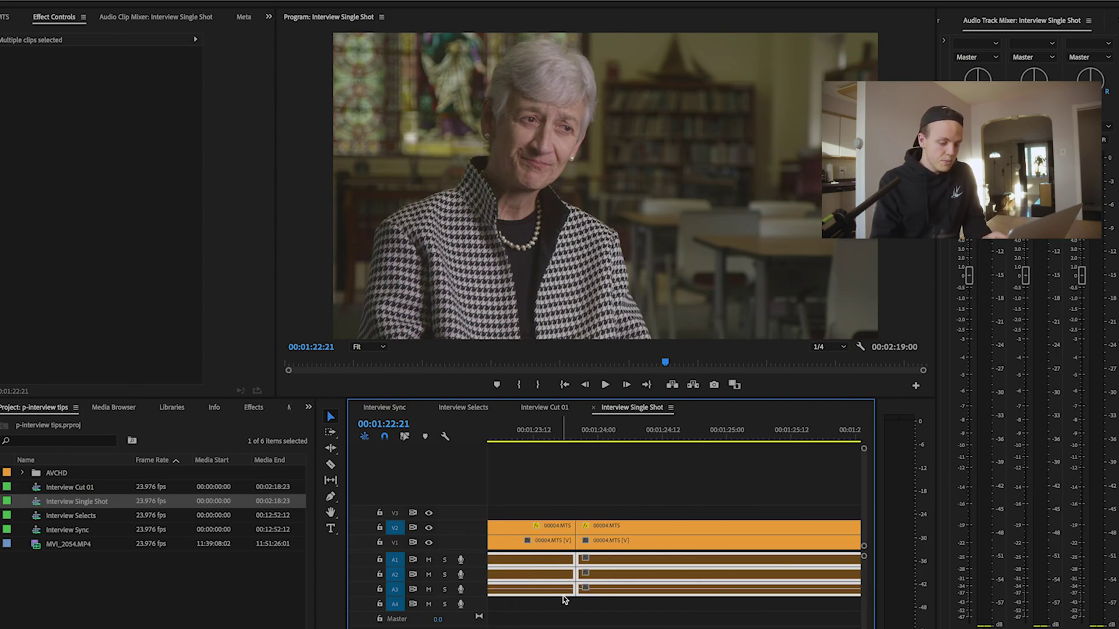
left_click(586, 469)
left_click_drag(606, 618, 563, 563)
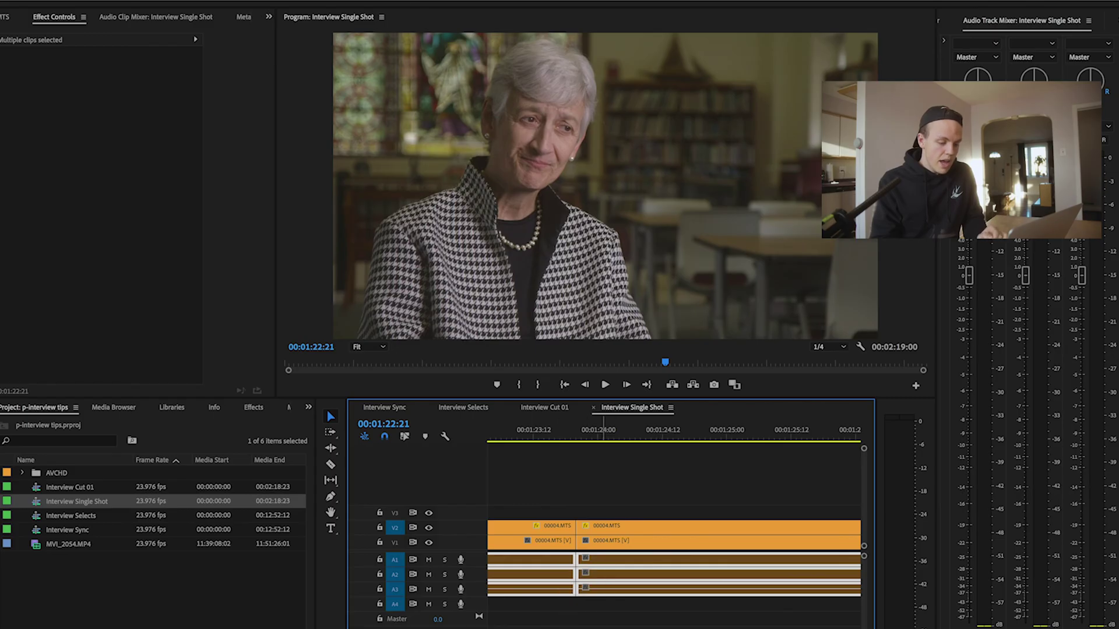
key("shift+d")
left_click(574, 602)
scroll(573, 602, "up", 2)
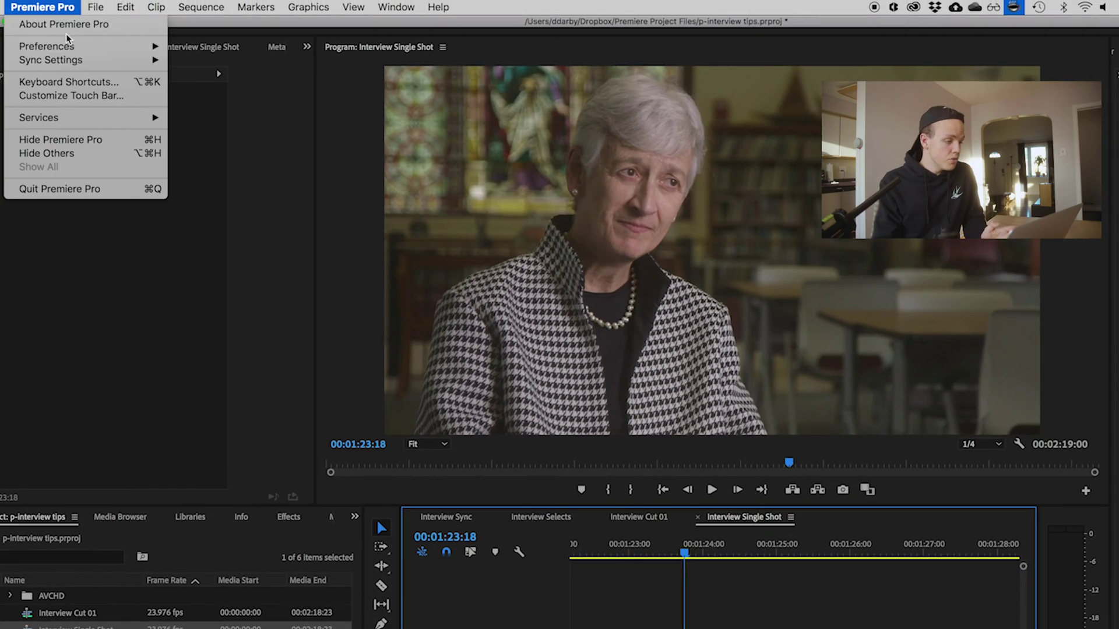
mouse_move(67, 46)
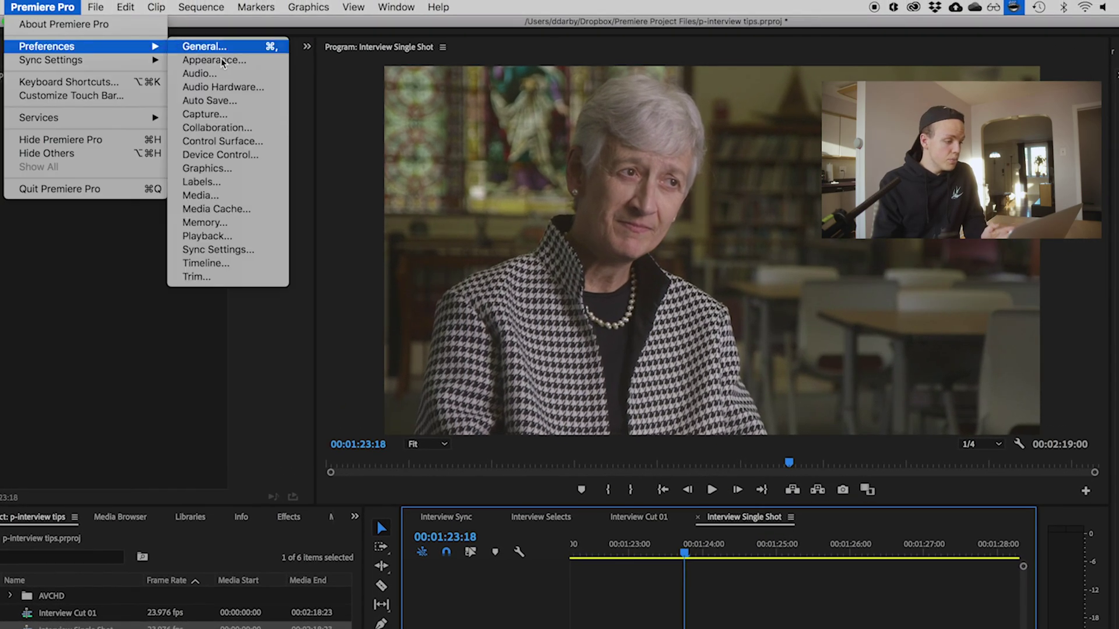
Step: Confirm the Timeline preferences audio transition default is 4 frames, then close with OK
left_click(222, 266)
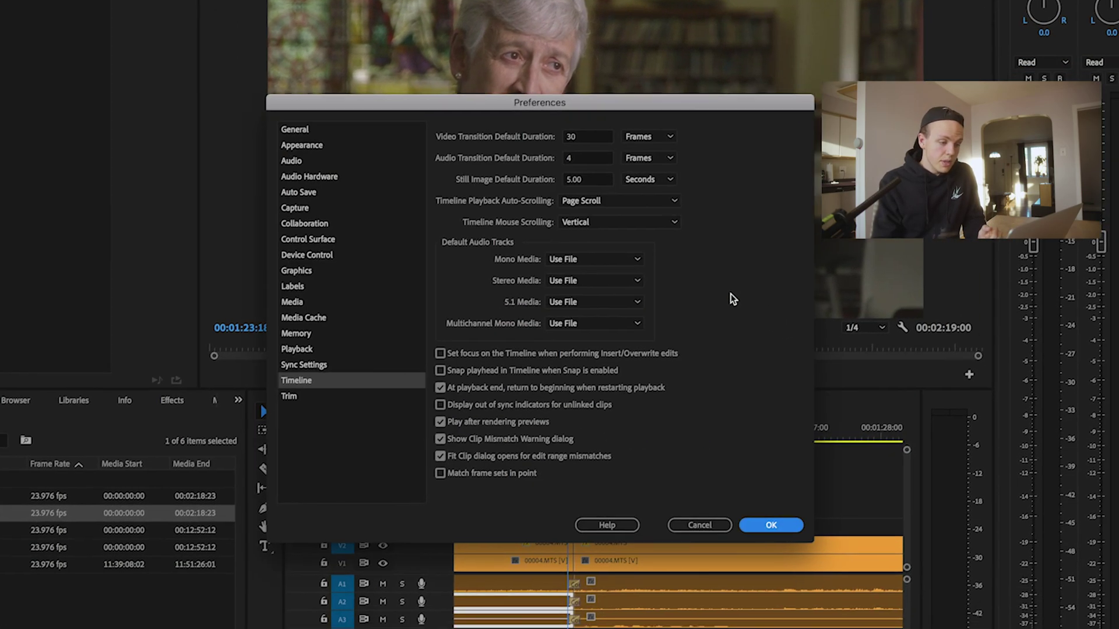
double_click(584, 163)
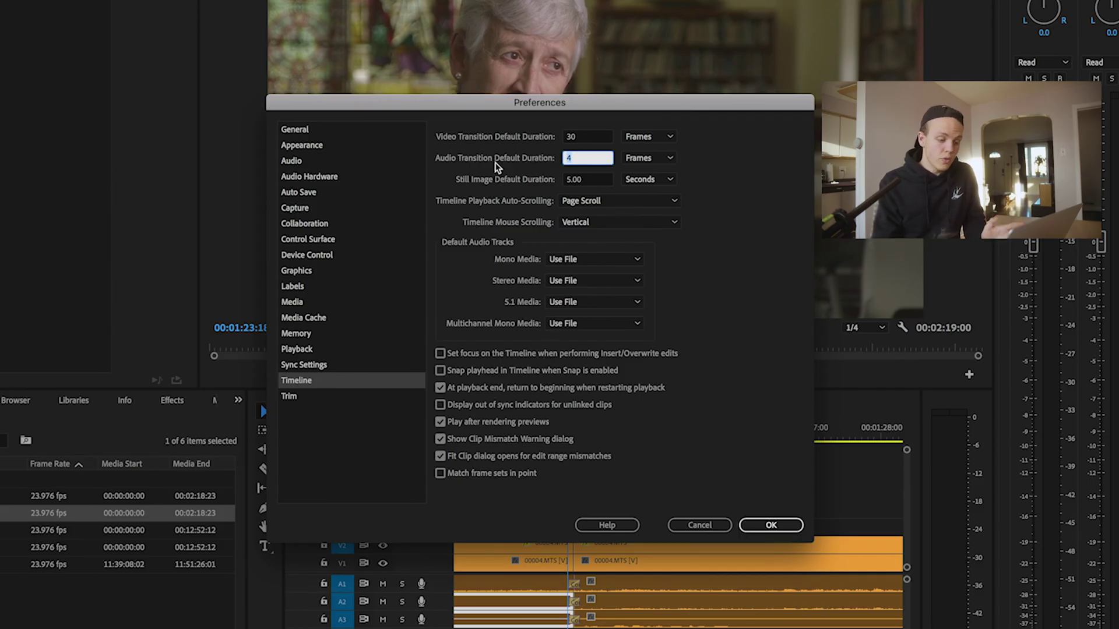
left_click(770, 525)
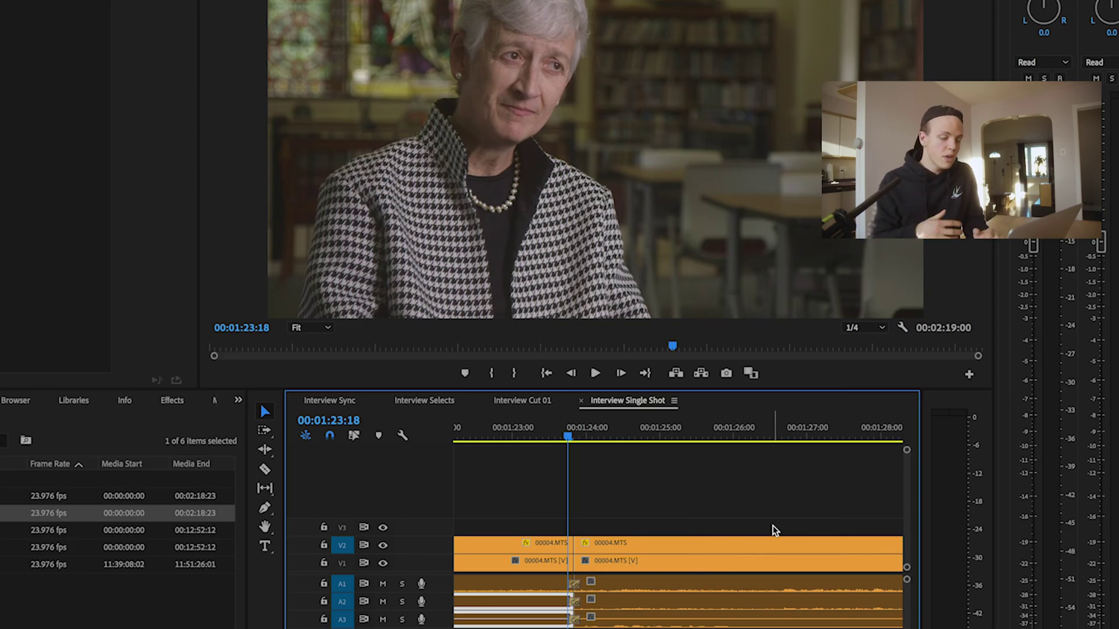
Step: Save the project, fit the whole Interview Single Shot sequence, and zoom in slightly
key("ctrl+s")
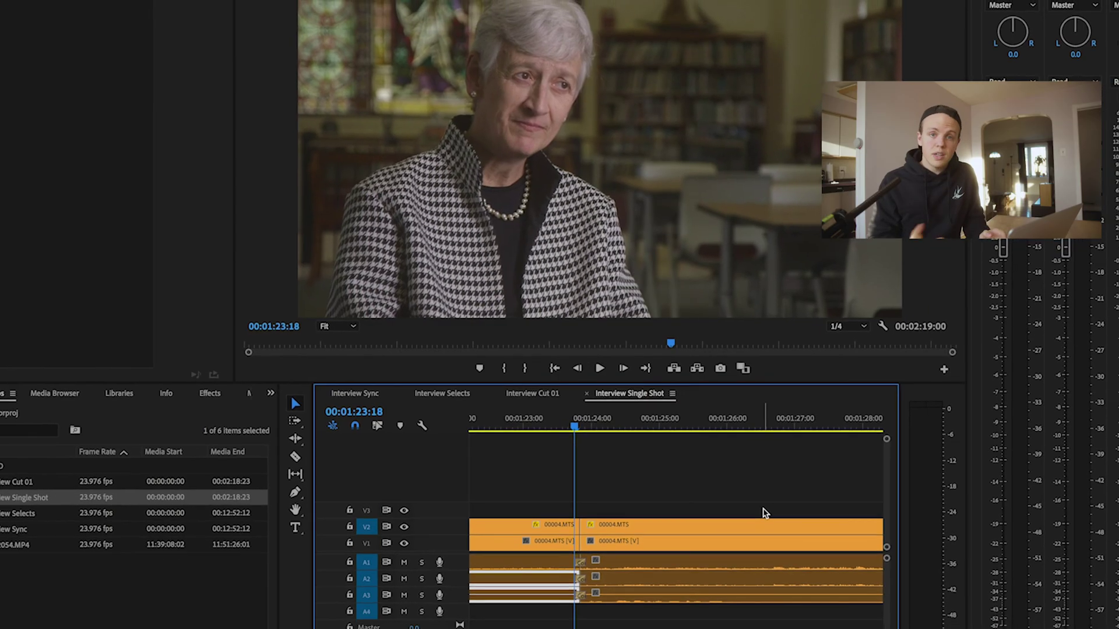
key("backslash")
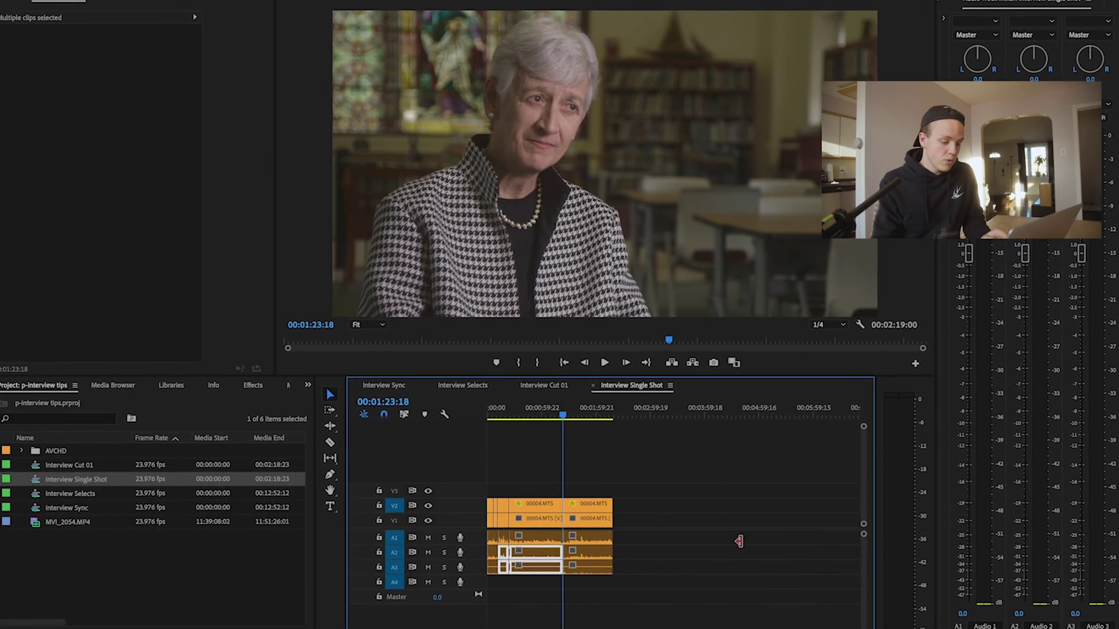
key("equal")
key("equal")
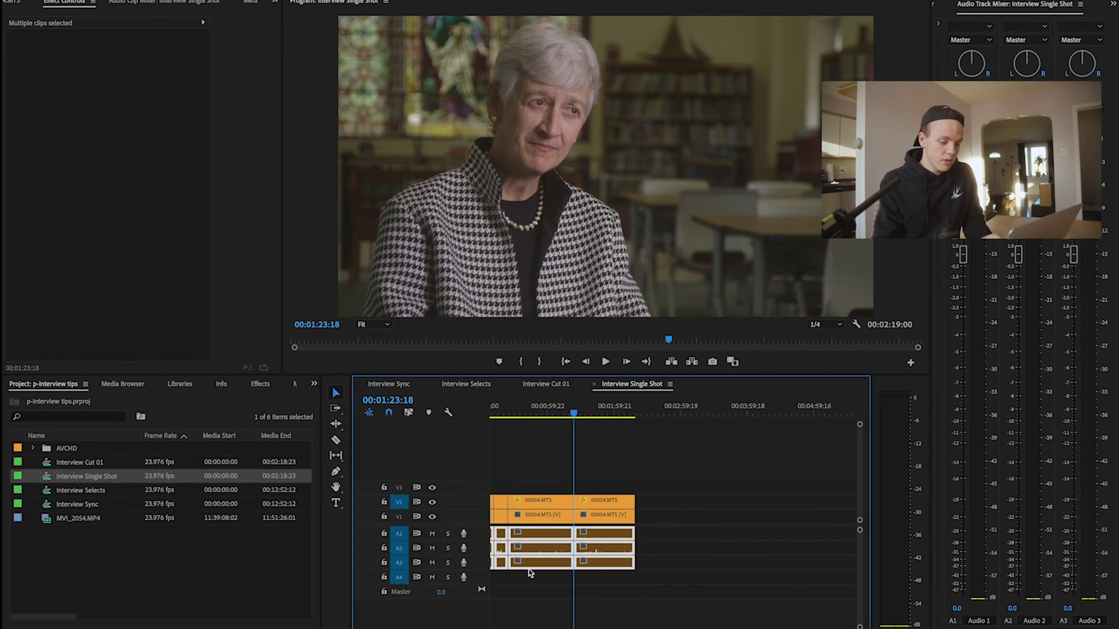